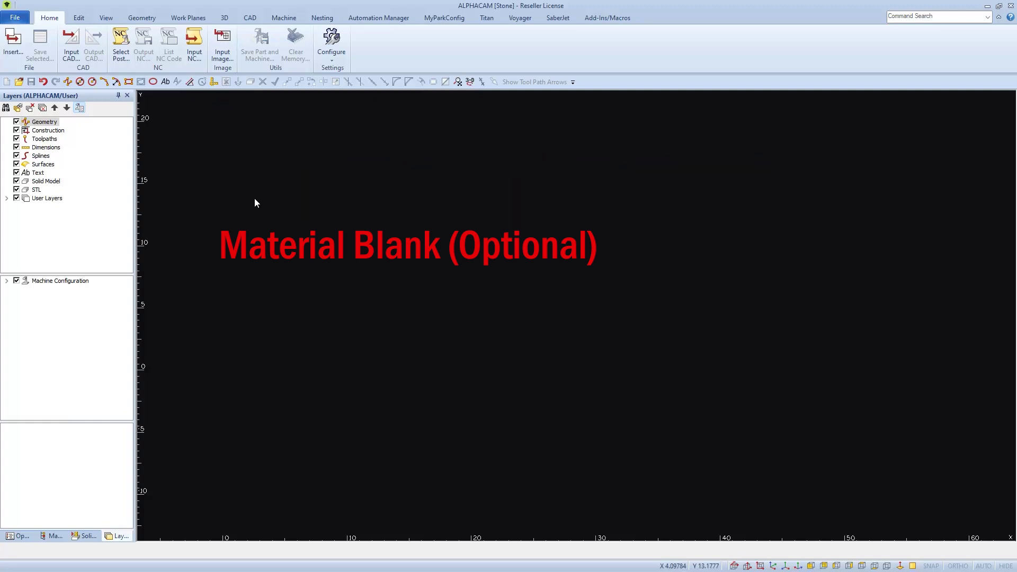
# Draw the material blank as a rectangle from the origin to X 42, Y 4.
pyautogui.click(129, 81)
pyautogui.press('Return')
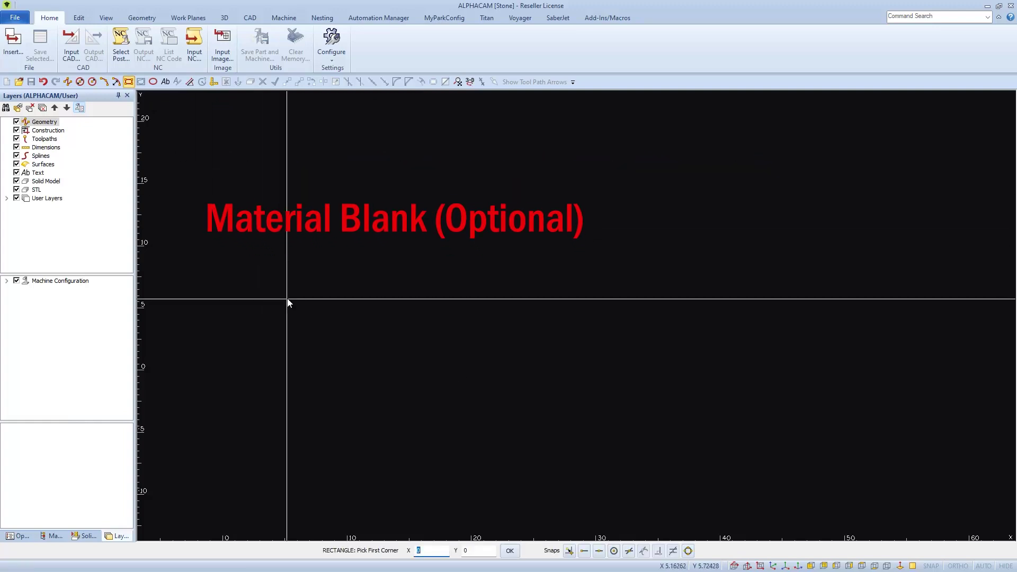
pyautogui.write('42')
pyautogui.press('Tab')
pyautogui.write('4')
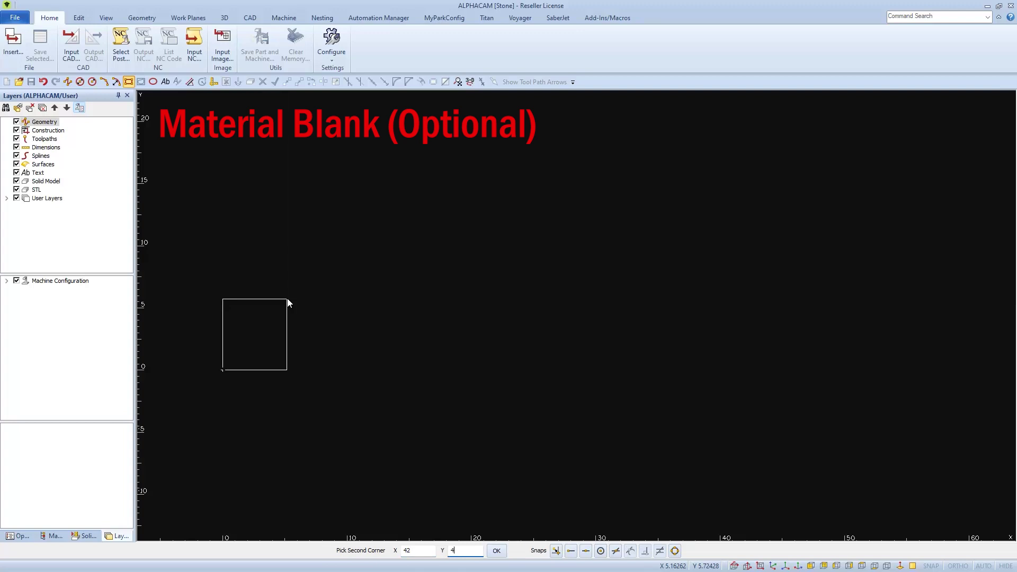
pyautogui.press('Return')
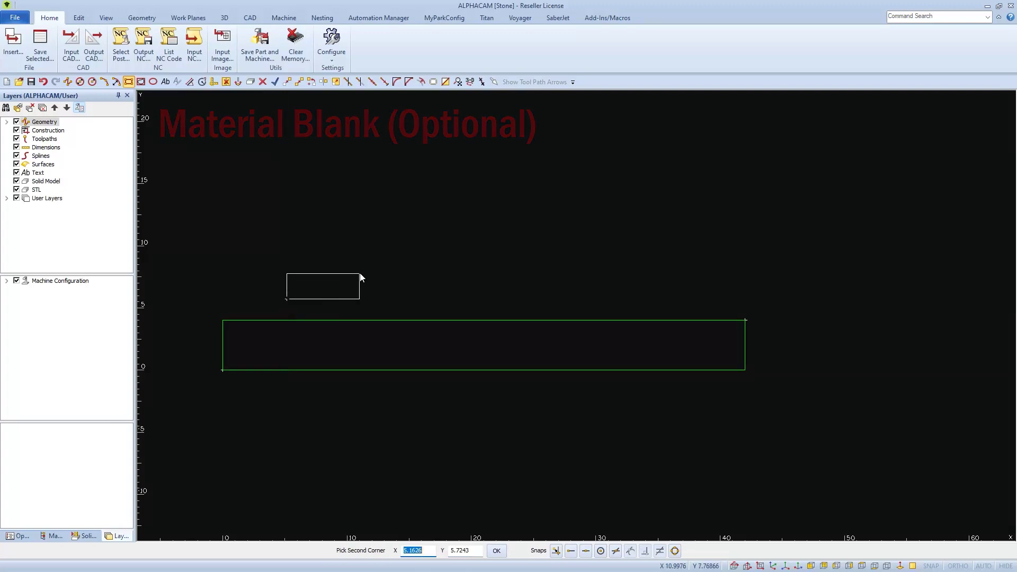
# Draw a 4 by 0.787 rectangle above the blank as the base of the profile cross section.
pyautogui.press('End')
pyautogui.write('+4')
pyautogui.press('Tab')
pyautogui.press('End')
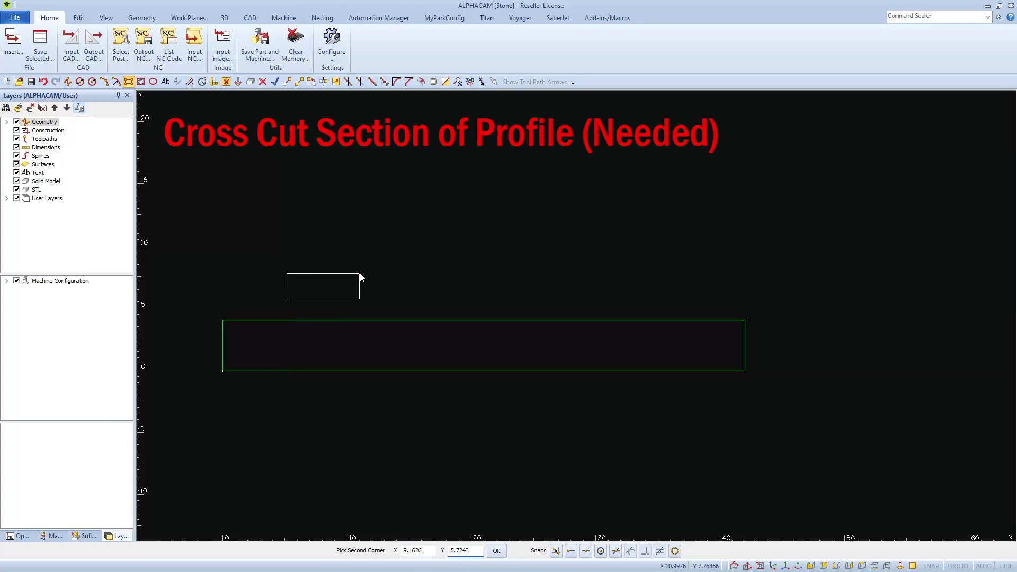
pyautogui.write('+')
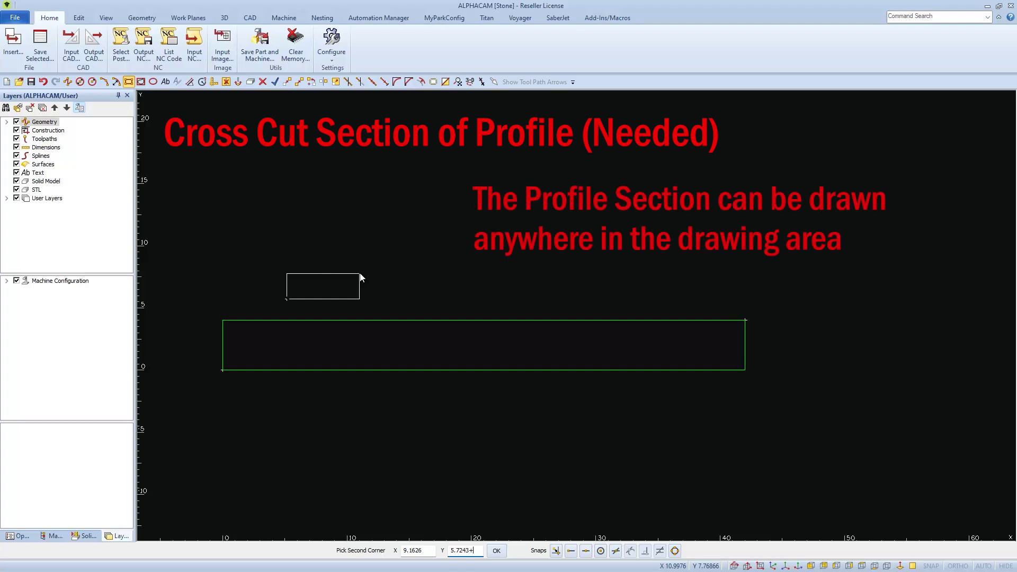
pyautogui.write('.787')
pyautogui.press('Return')
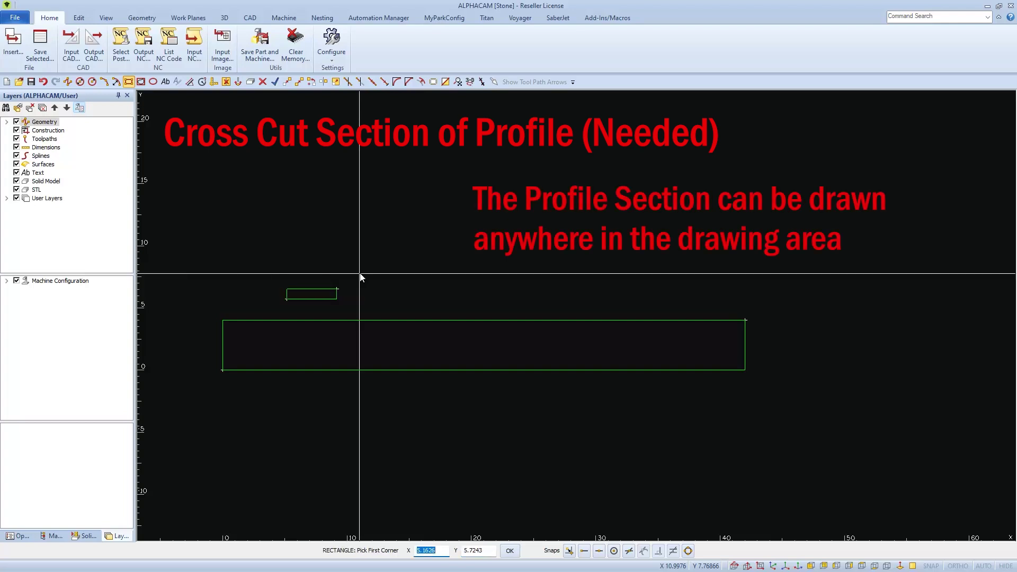
pyautogui.press('Escape')
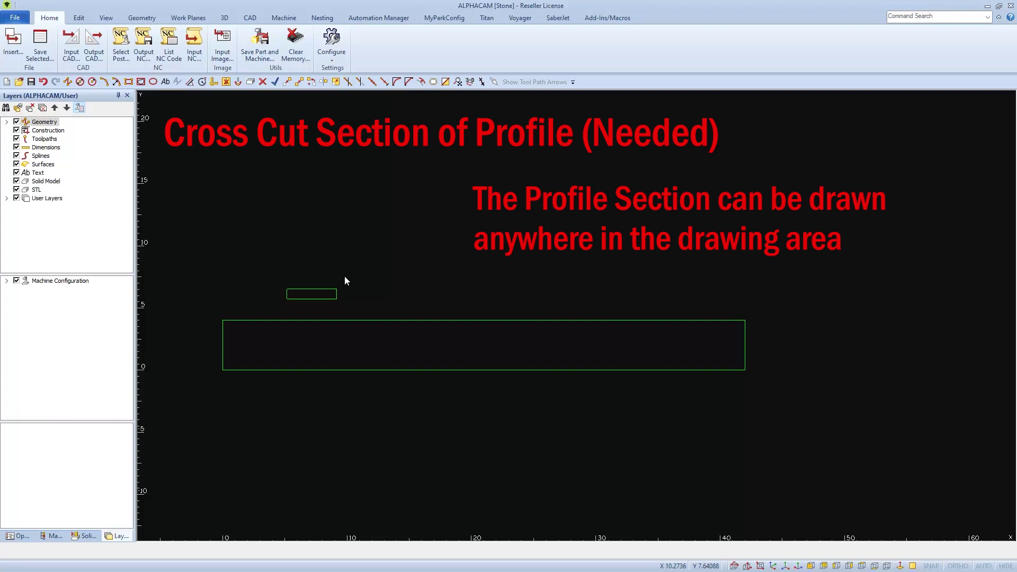
# Create construction lines by offsetting the profile rectangle's bottom edge upward and its right edge inward by 1.25.
pyautogui.scroll(4, 272, 296)
pyautogui.scroll(1, 271, 296)
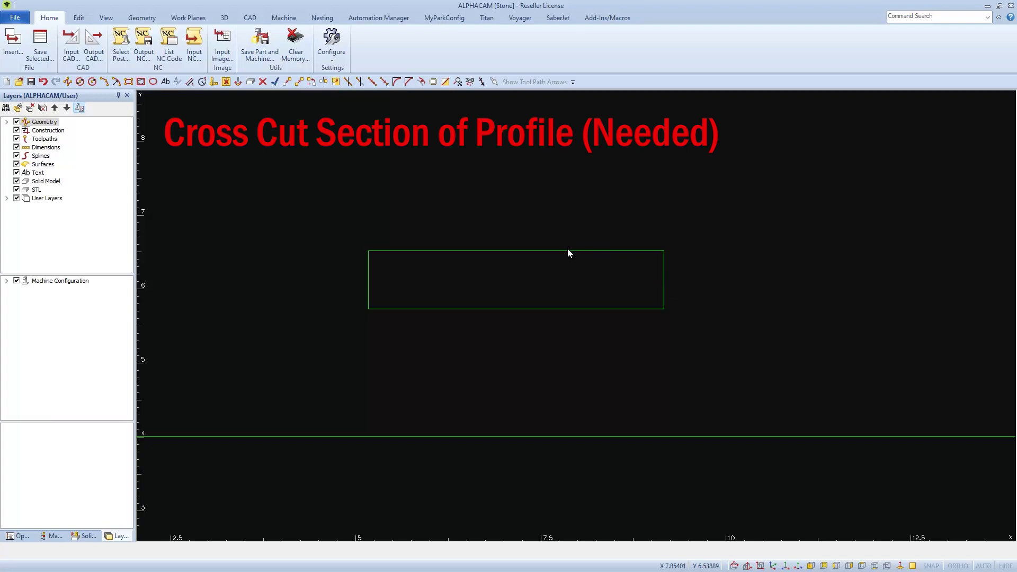
pyautogui.press('Return')
pyautogui.press('Return')
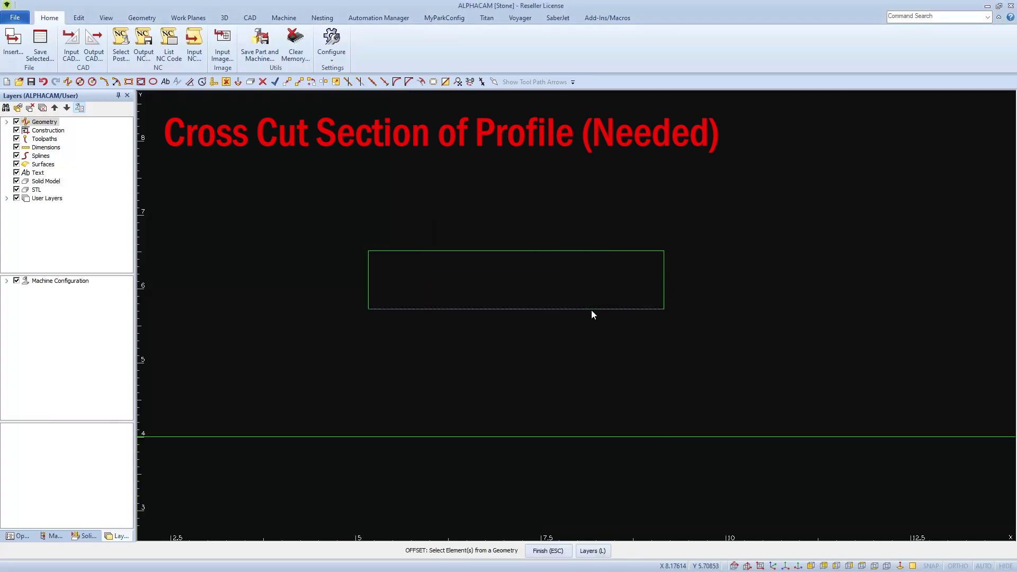
pyautogui.press('Escape')
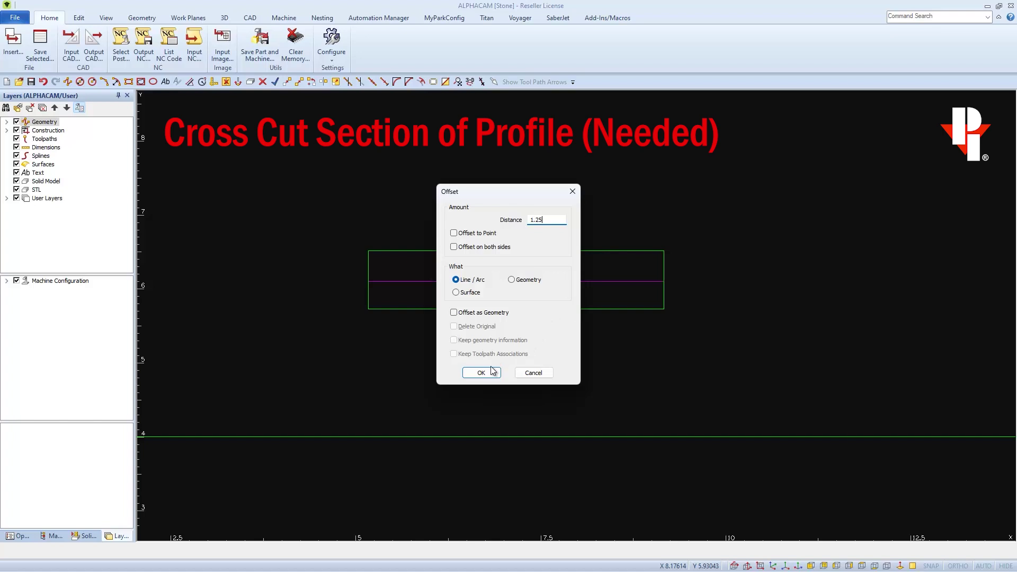
pyautogui.click(477, 371)
pyautogui.click(664, 274)
pyautogui.click(649, 284)
# Trim the profile's upper-right corner along the sloped line and delete the two construction lines.
pyautogui.press('t')
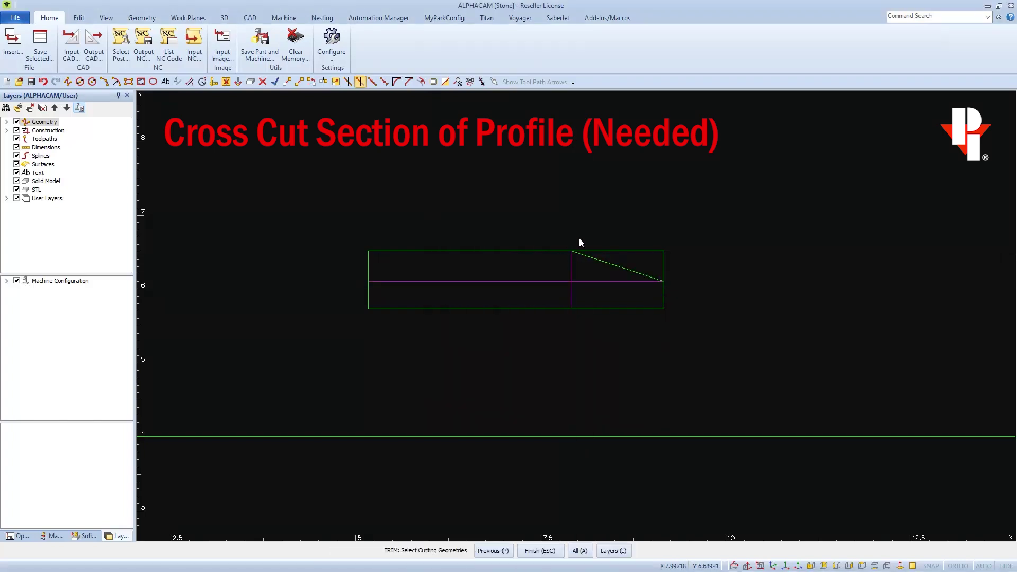
pyautogui.press('Escape')
pyautogui.click(613, 249)
pyautogui.press('Escape')
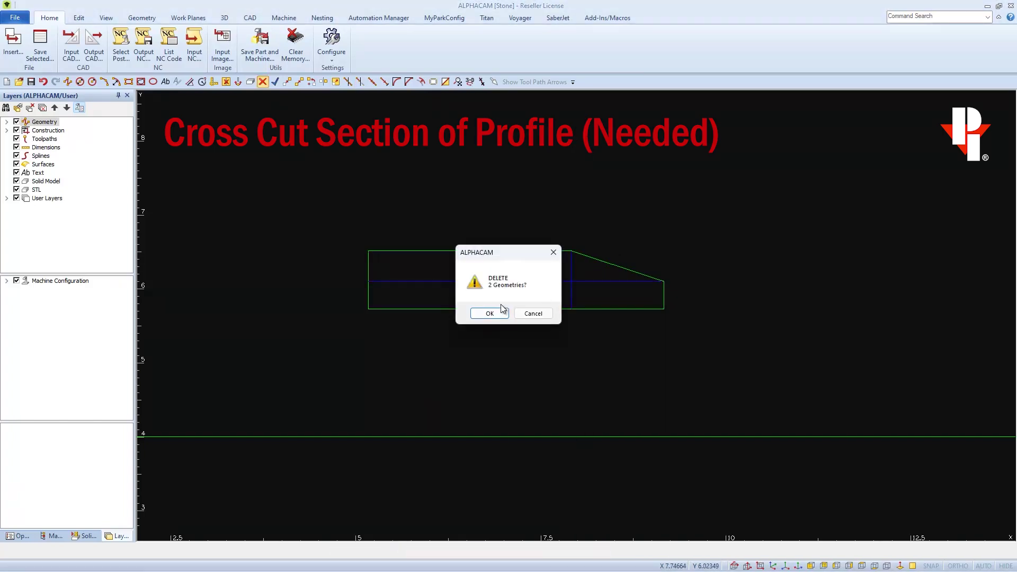
pyautogui.press('Return')
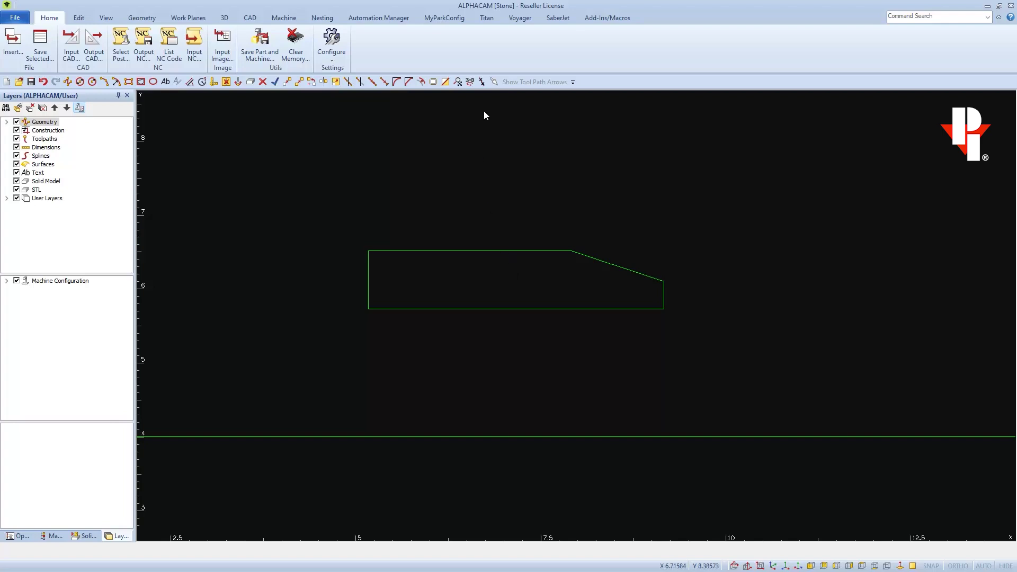
# Turn on the end-point markers to check which profile geometries are joined.
pyautogui.click(482, 82)
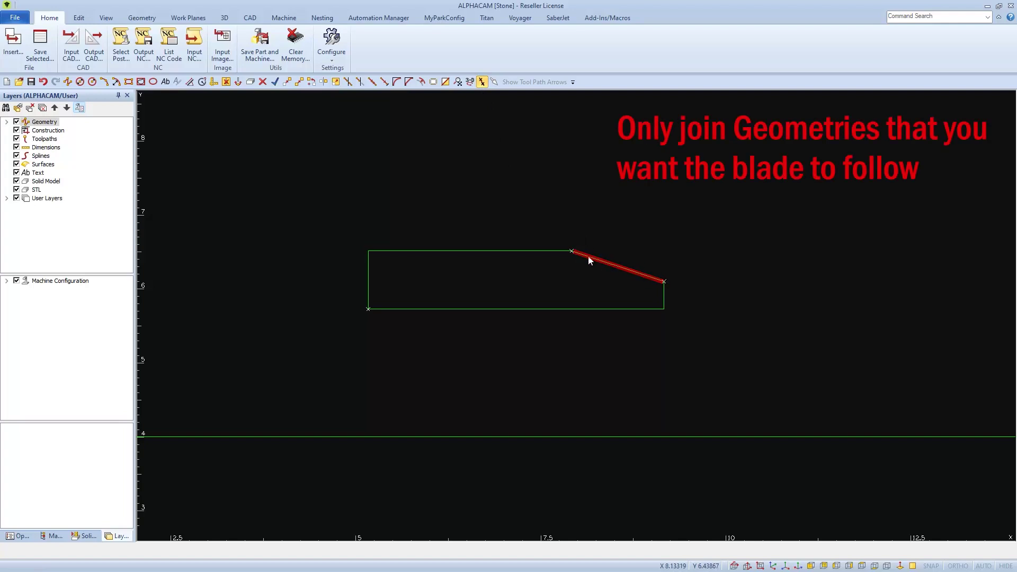
pyautogui.scroll(-3, 586, 256)
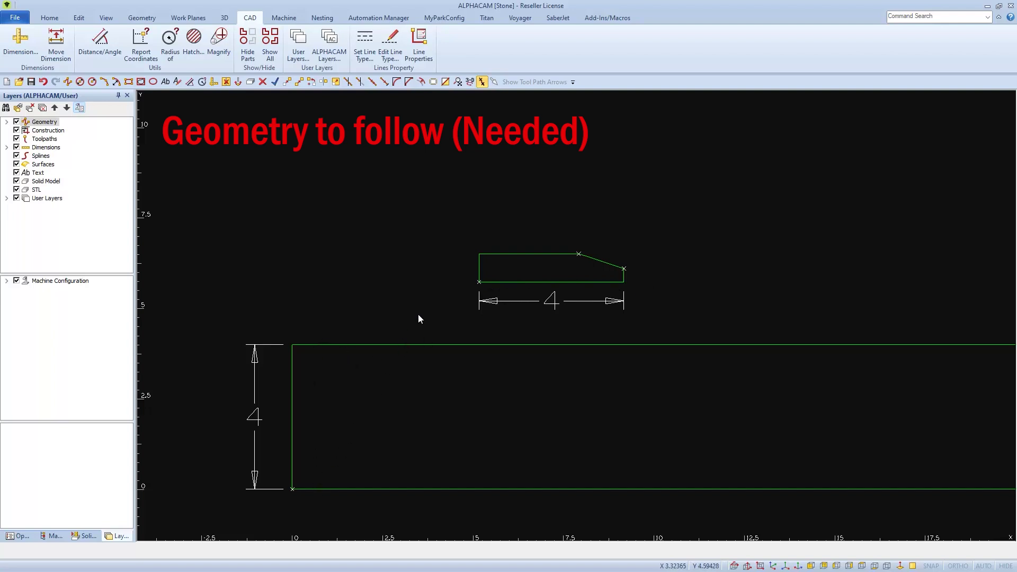
# Undo the dimensions placed on the profile section and the blank.
pyautogui.hotkey('ctrl', 'z')
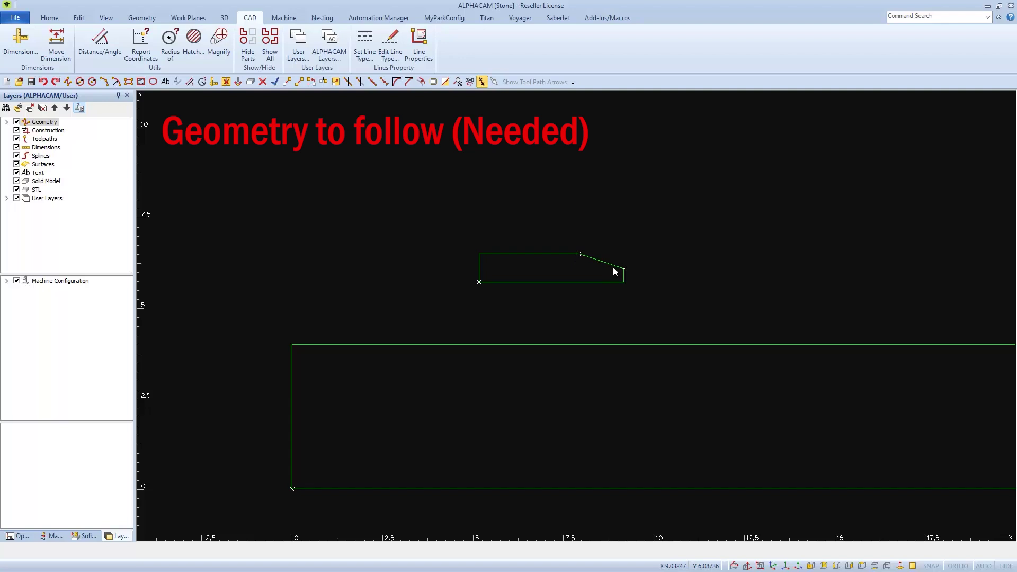
pyautogui.click(578, 254)
pyautogui.click(581, 254)
pyautogui.hotkey('ctrl', 'z')
# Offset the blank's bottom edge inward by 1.25 as geometry to create the line the blade follows.
pyautogui.click(421, 82)
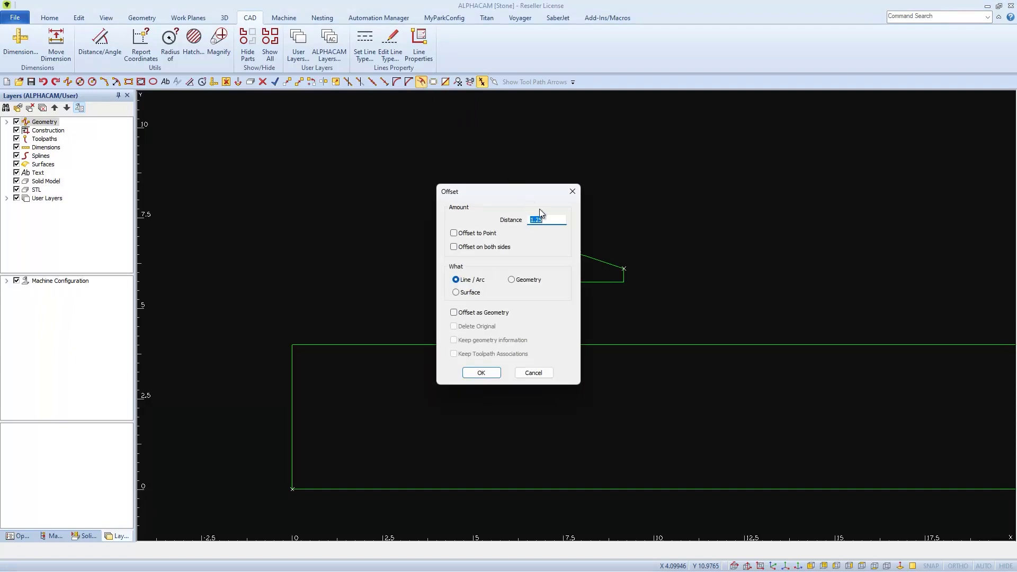
pyautogui.click(546, 219)
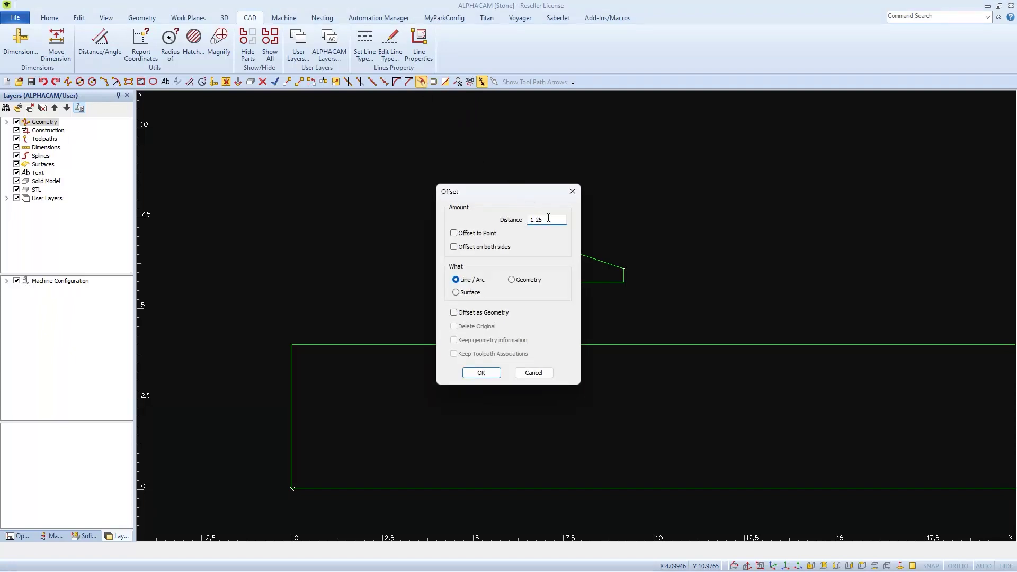
pyautogui.click(453, 313)
pyautogui.click(481, 373)
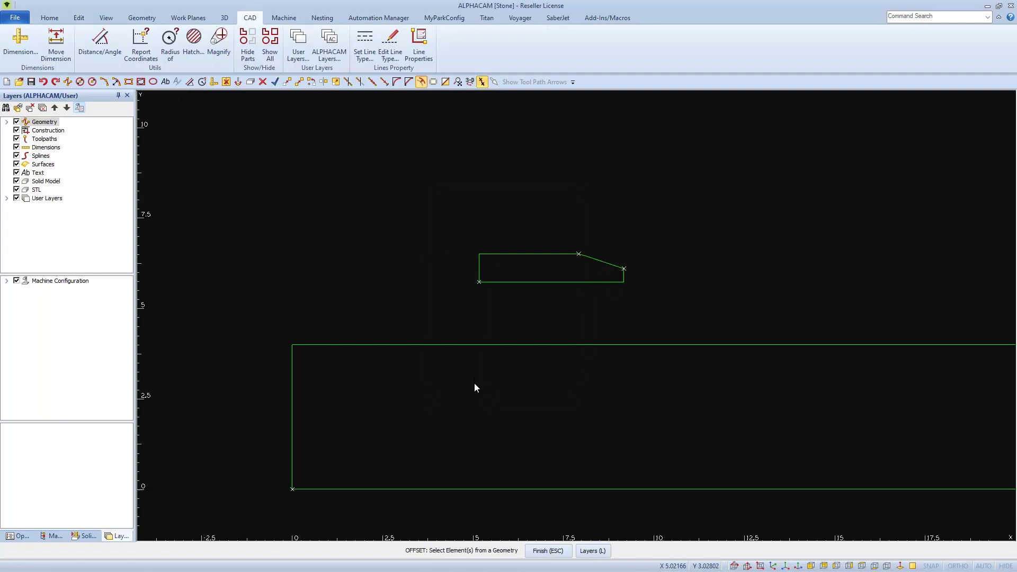
pyautogui.click(447, 481)
pyautogui.click(445, 447)
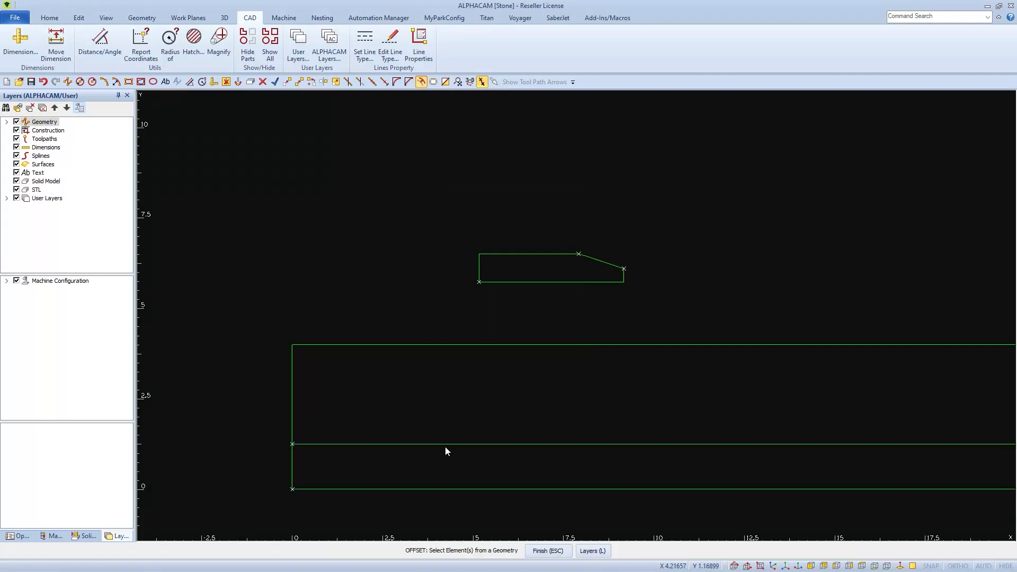
pyautogui.press('Escape')
pyautogui.press('Home')
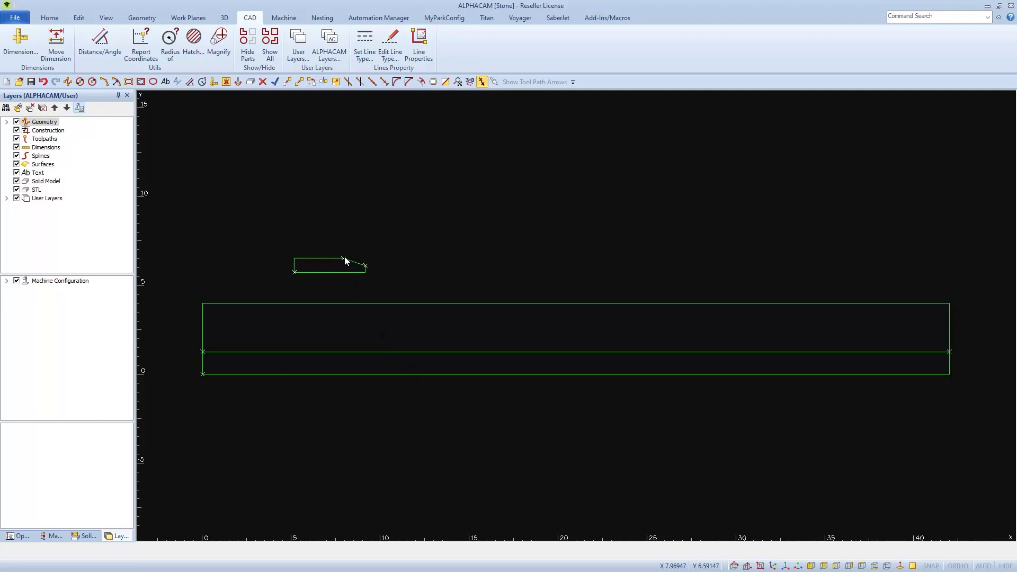
# Reverse the tool directions of the profile's sloped line and the blank's offset line, with the tool side set to Left.
pyautogui.click(284, 18)
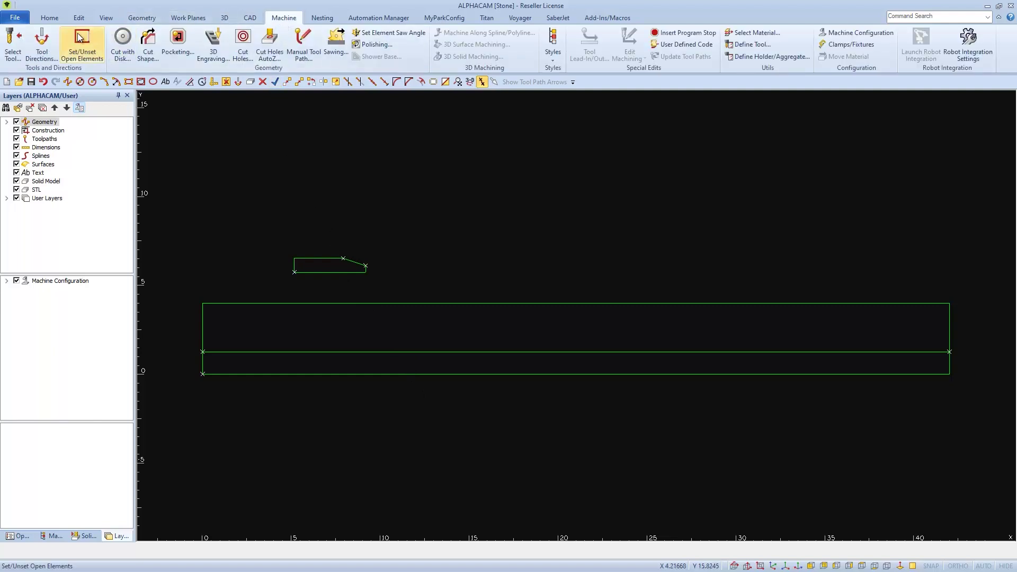
pyautogui.click(43, 46)
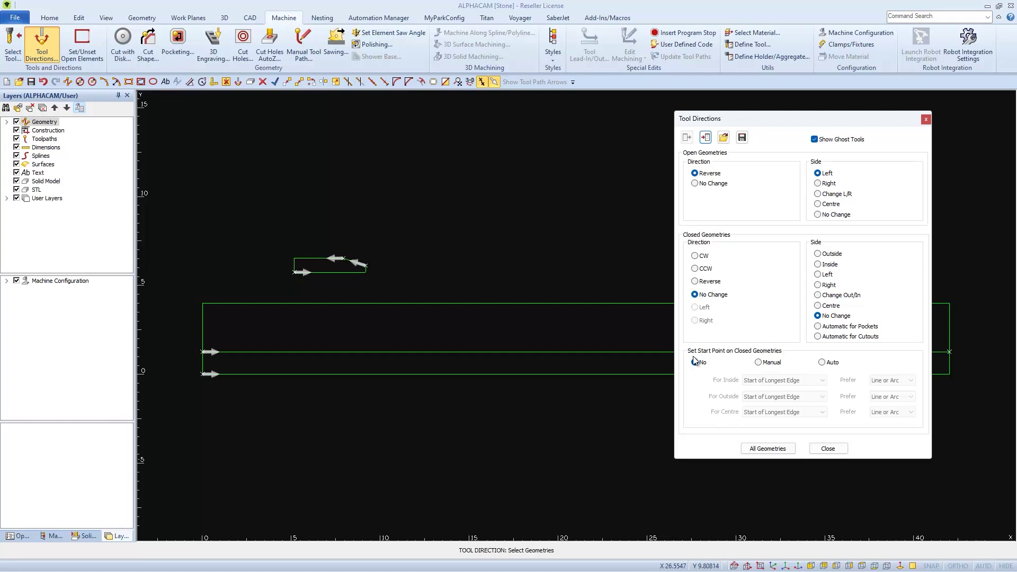
pyautogui.click(357, 264)
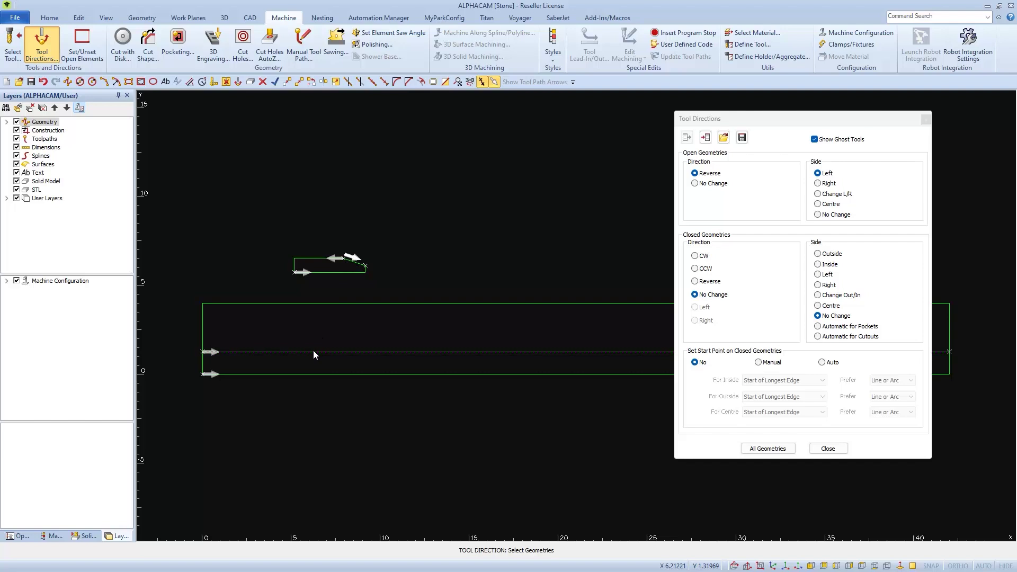
pyautogui.scroll(-3, 316, 363)
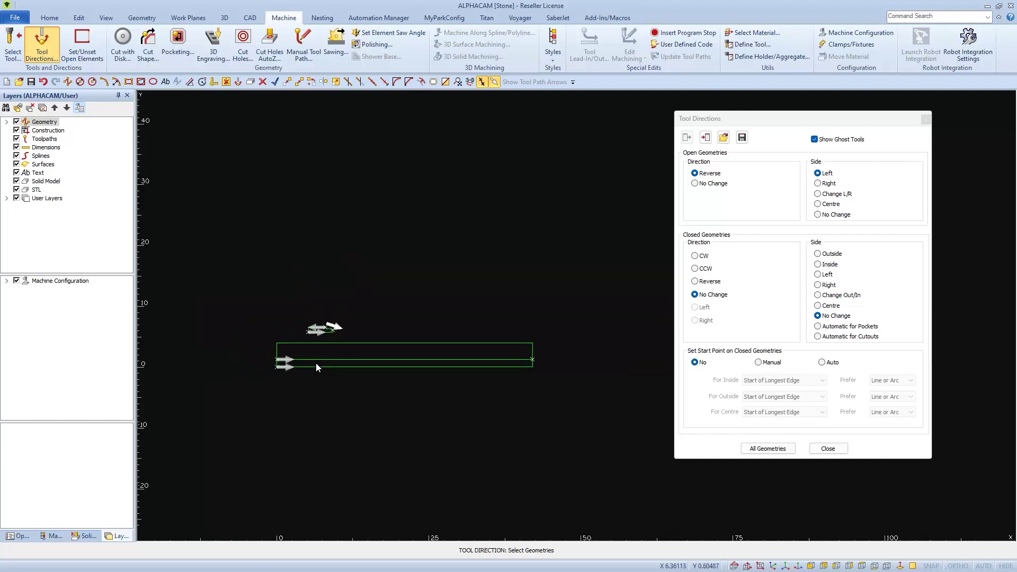
pyautogui.click(520, 360)
pyautogui.scroll(3, 520, 360)
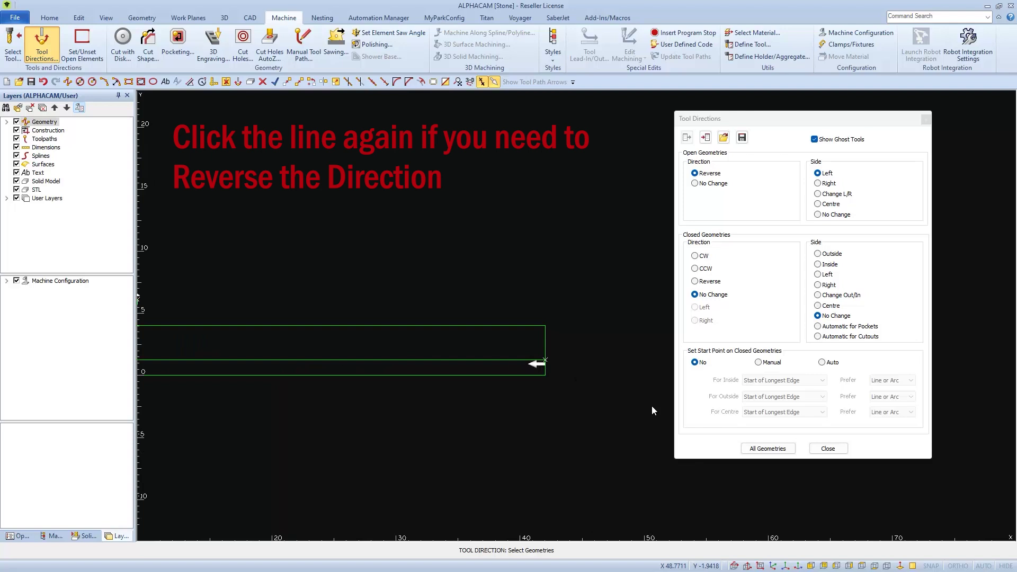
pyautogui.click(827, 448)
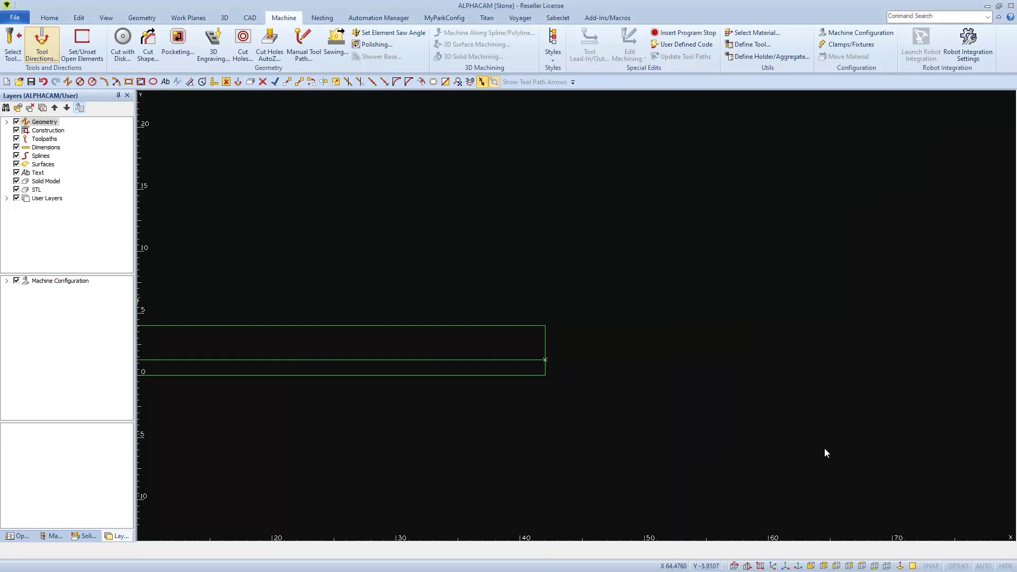
pyautogui.press('F3')
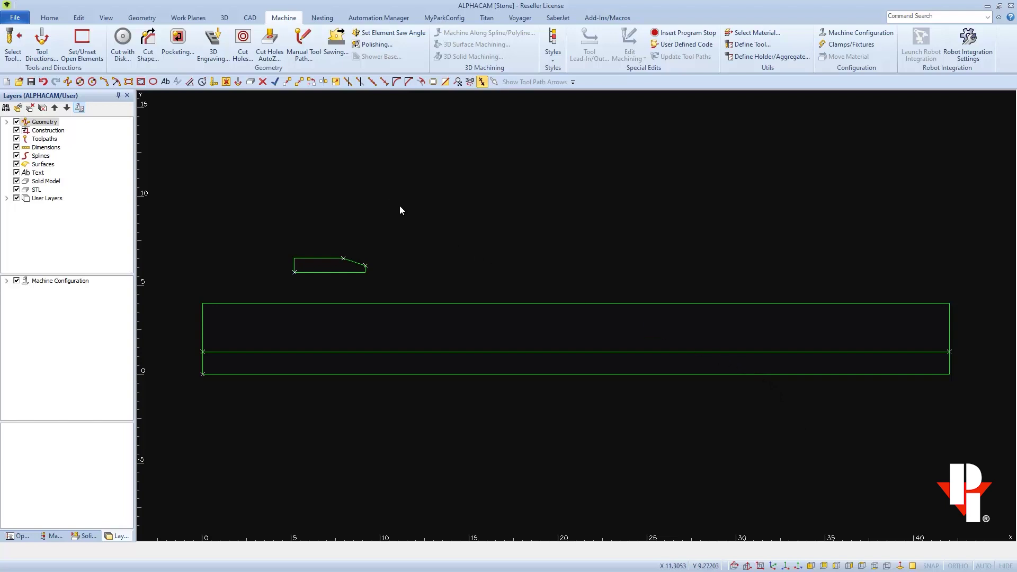
# Set the blank rectangle as the main material with its bottom at Z 0 and the original geometry deleted.
pyautogui.click(226, 20)
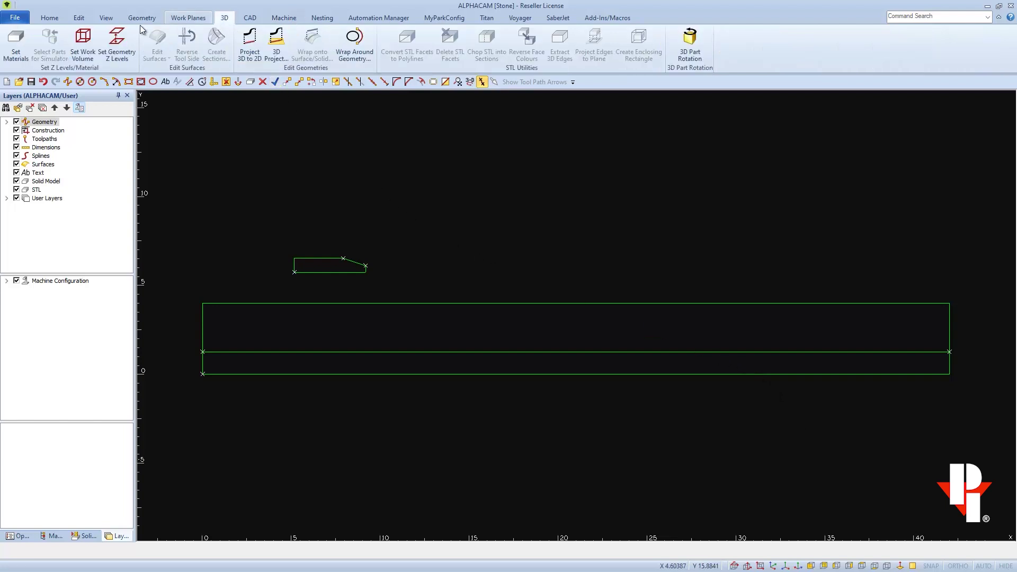
pyautogui.click(21, 42)
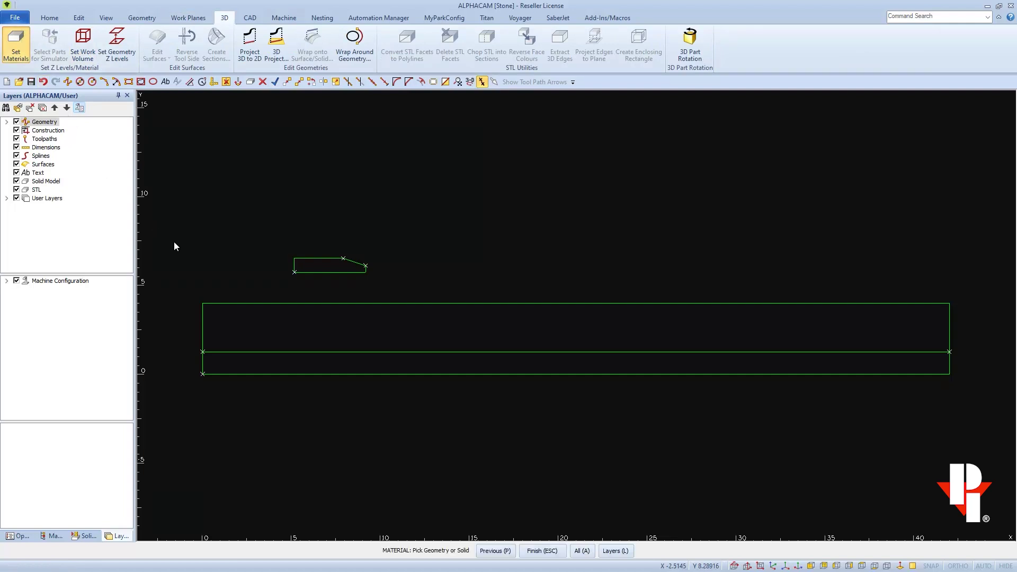
pyautogui.click(229, 302)
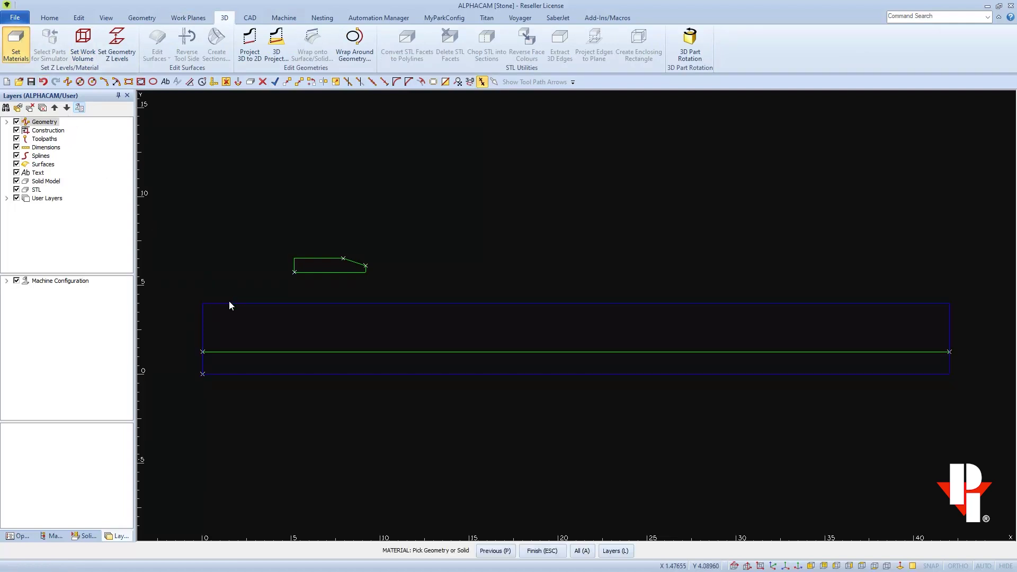
pyautogui.press('Escape')
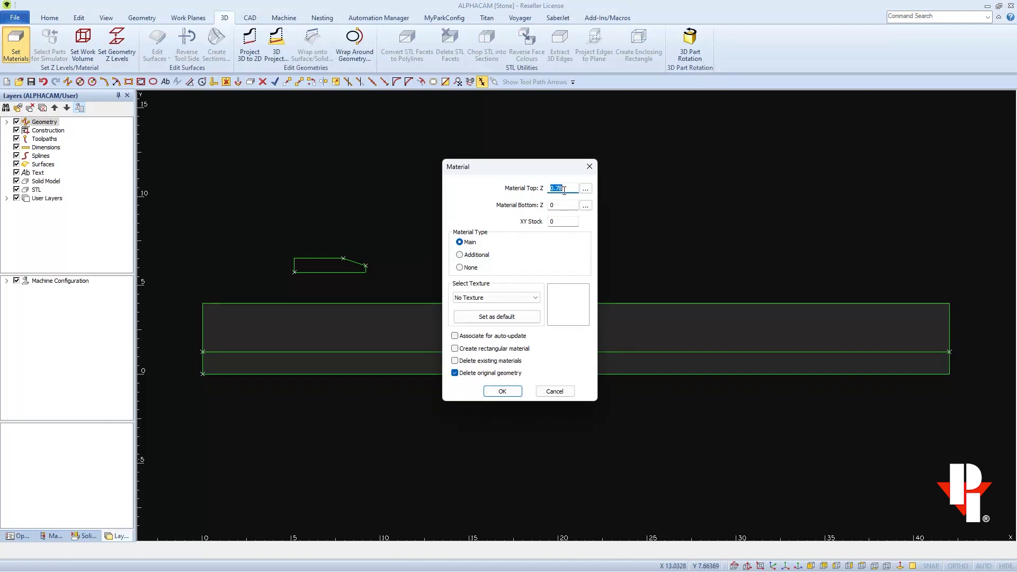
pyautogui.click(564, 189)
pyautogui.click(503, 392)
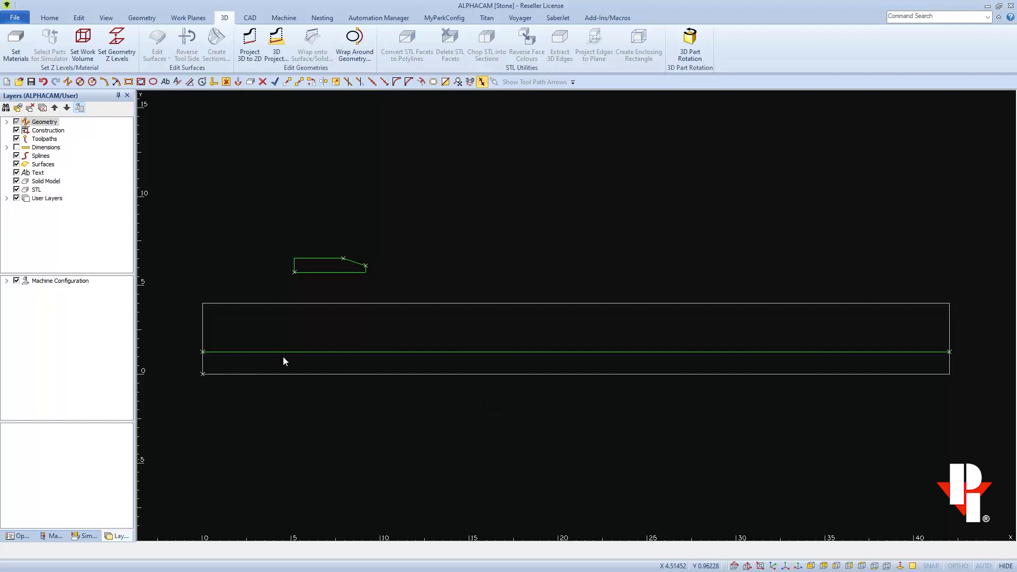
# View the material blank from the front.
pyautogui.click(110, 19)
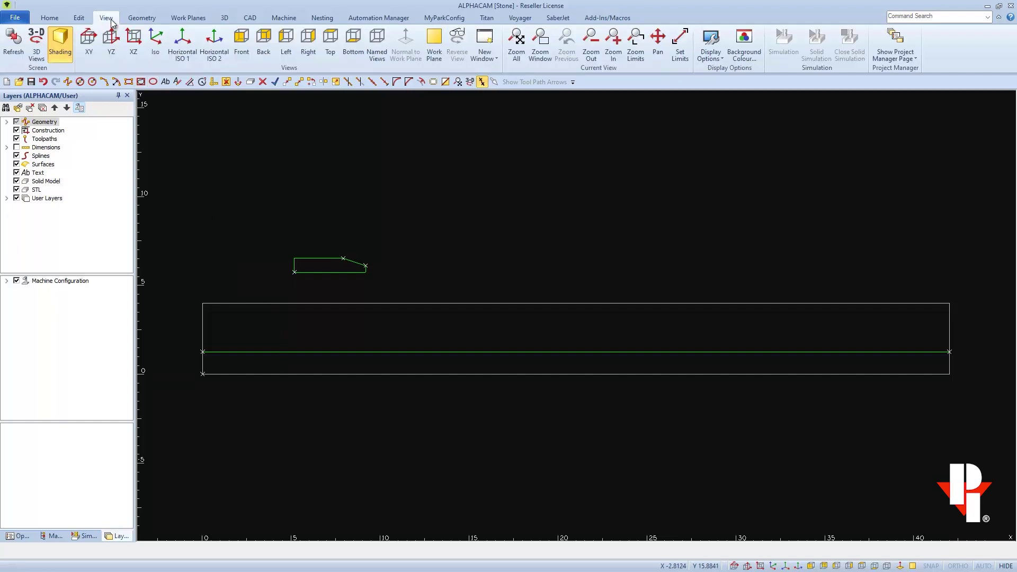
pyautogui.click(242, 41)
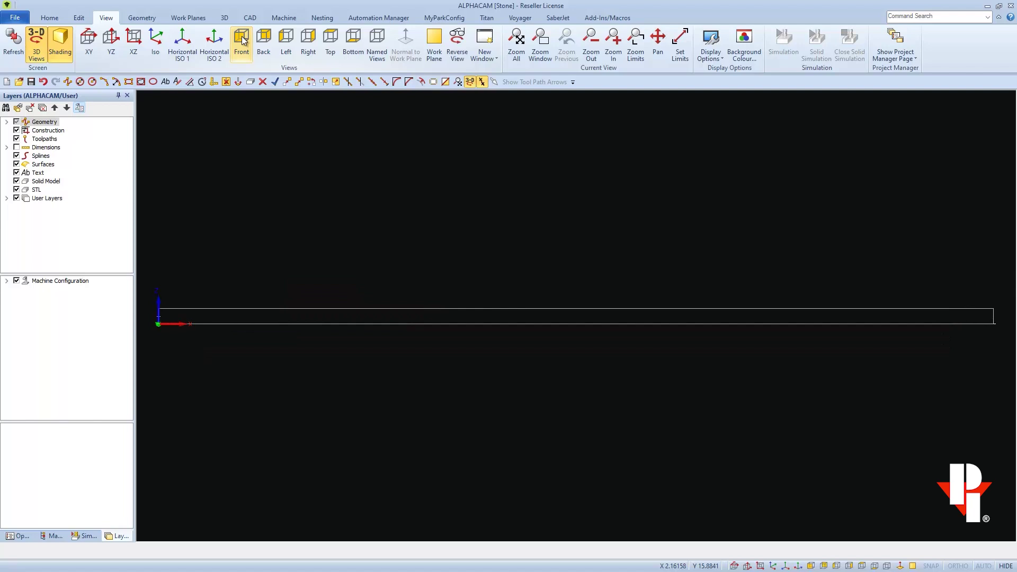
# Extend the follow line by a distance of 4 past both ends of the blank.
pyautogui.moveTo(232, 300); pyautogui.dragTo(945, 329, button='middle')
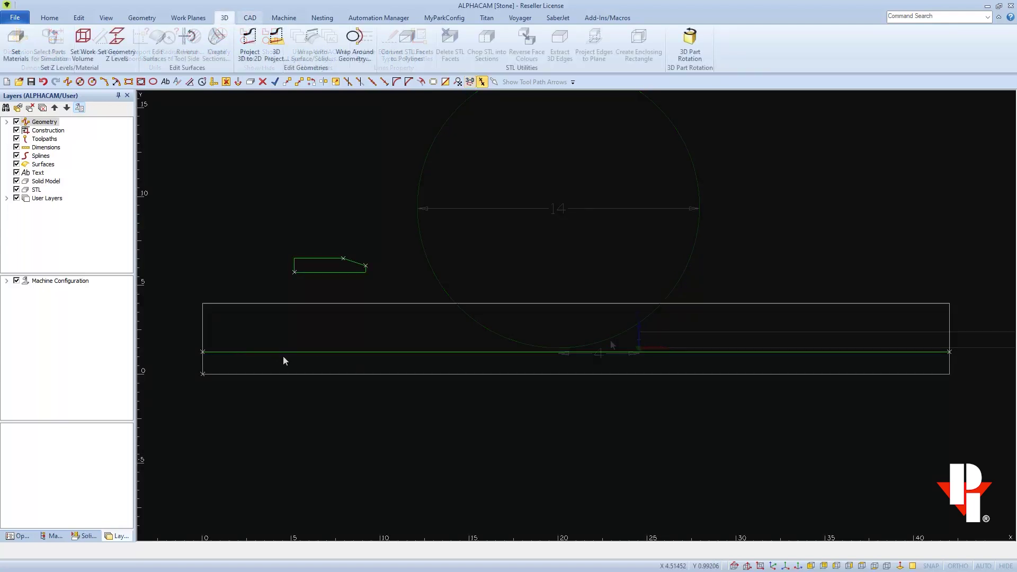
pyautogui.scroll(-2, 280, 354)
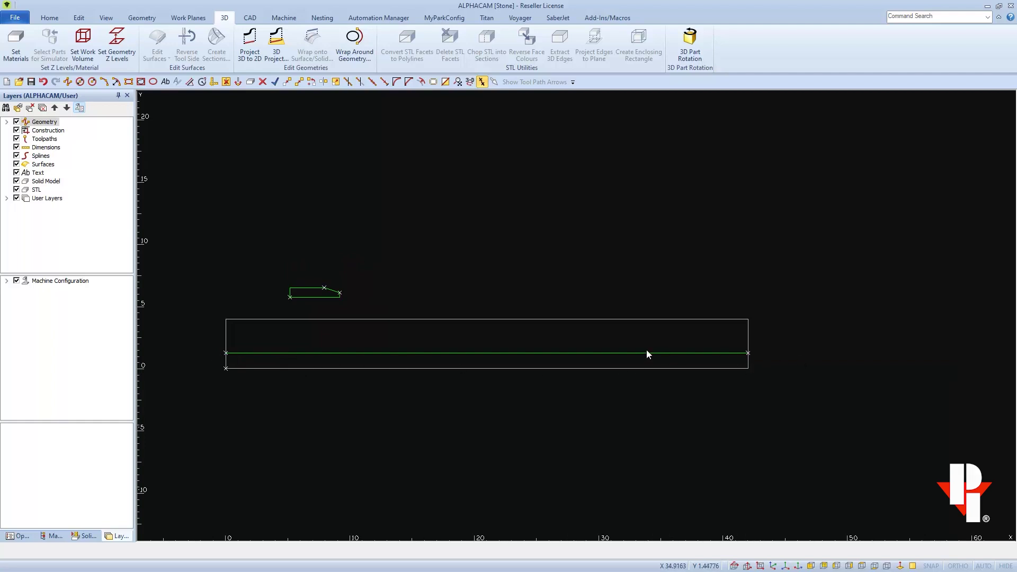
pyautogui.click(85, 20)
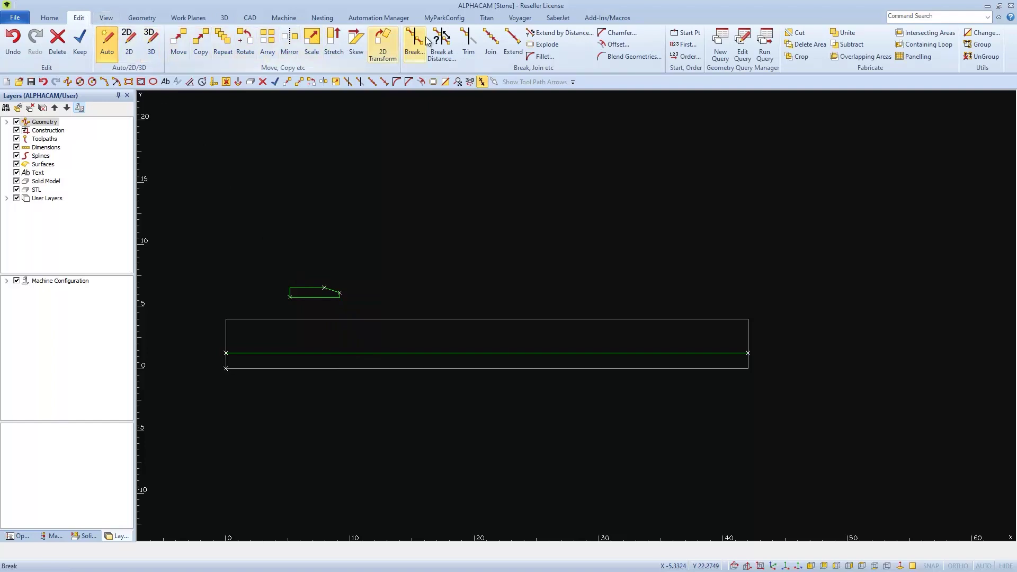
pyautogui.click(547, 35)
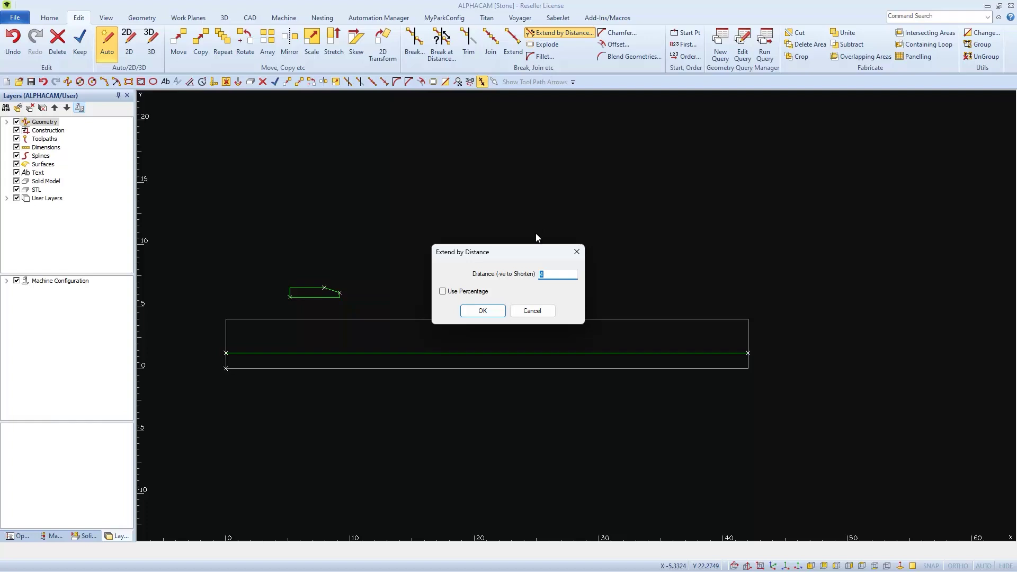
pyautogui.click(482, 311)
pyautogui.click(229, 354)
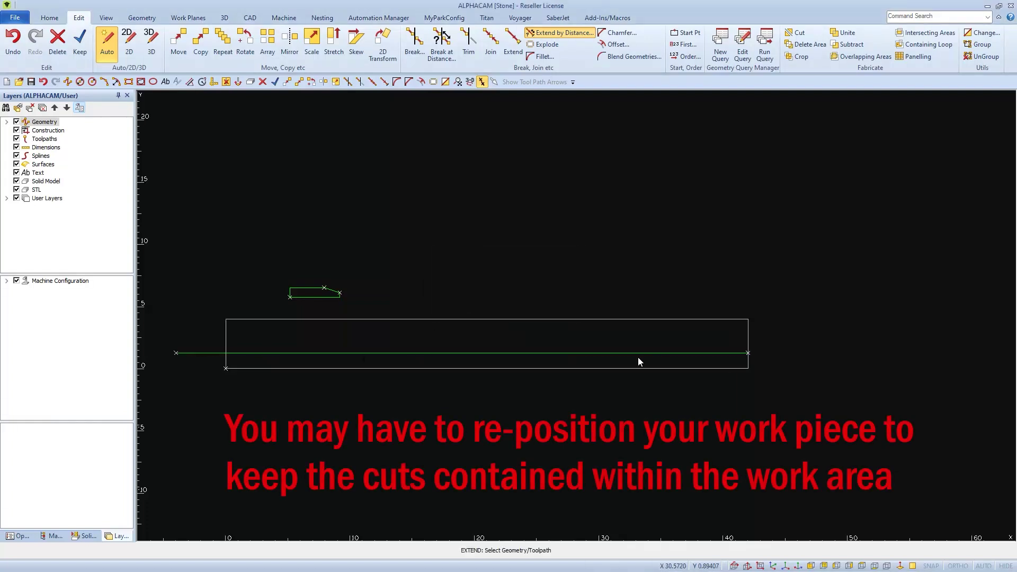
pyautogui.rightClick(734, 358)
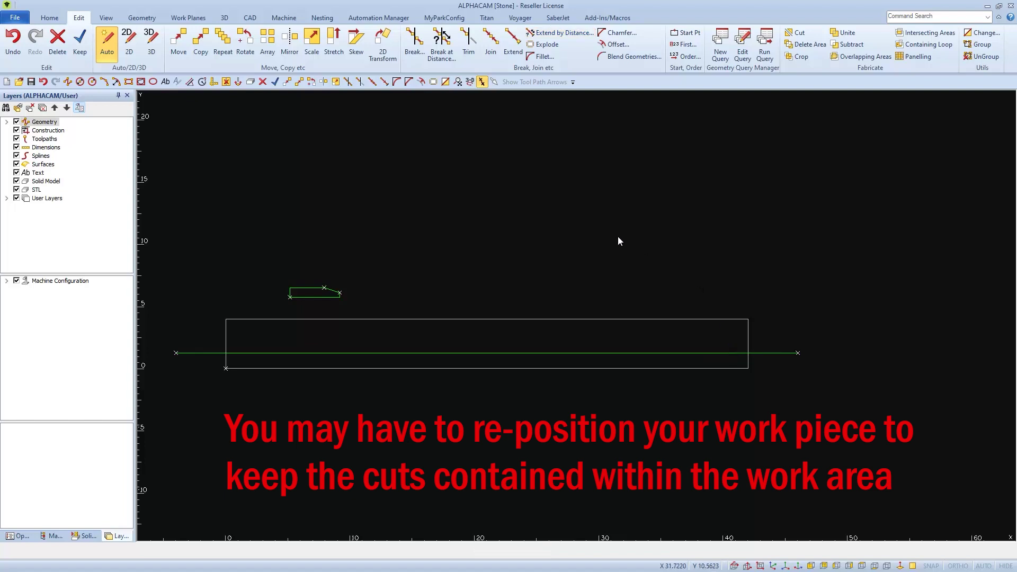
pyautogui.hotkey('ctrl', 'z')
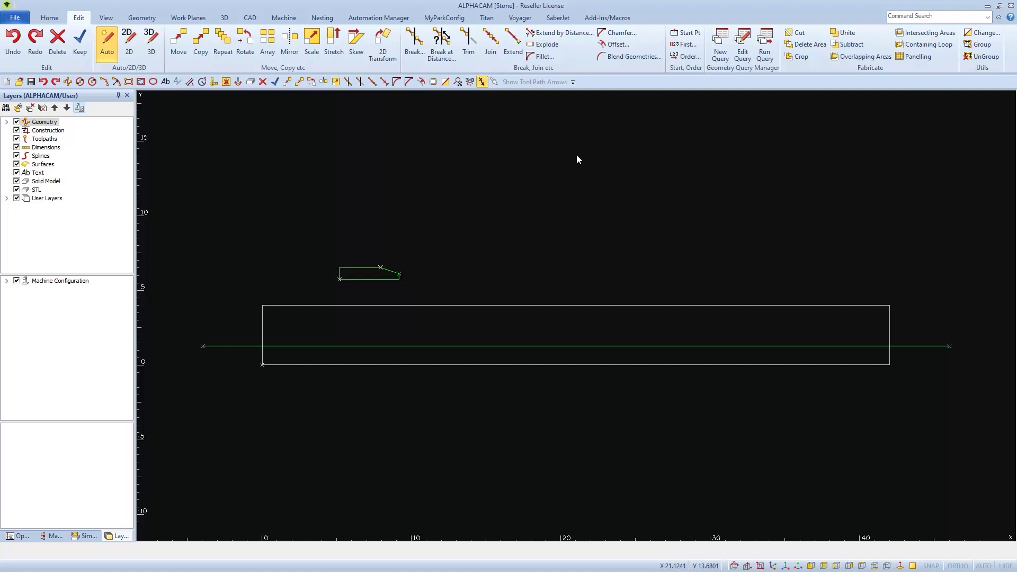
# Inspect the blades in the Voyager and SaberJet tool lists, including the settings of the 14 inch Profiling blade.
pyautogui.click(520, 18)
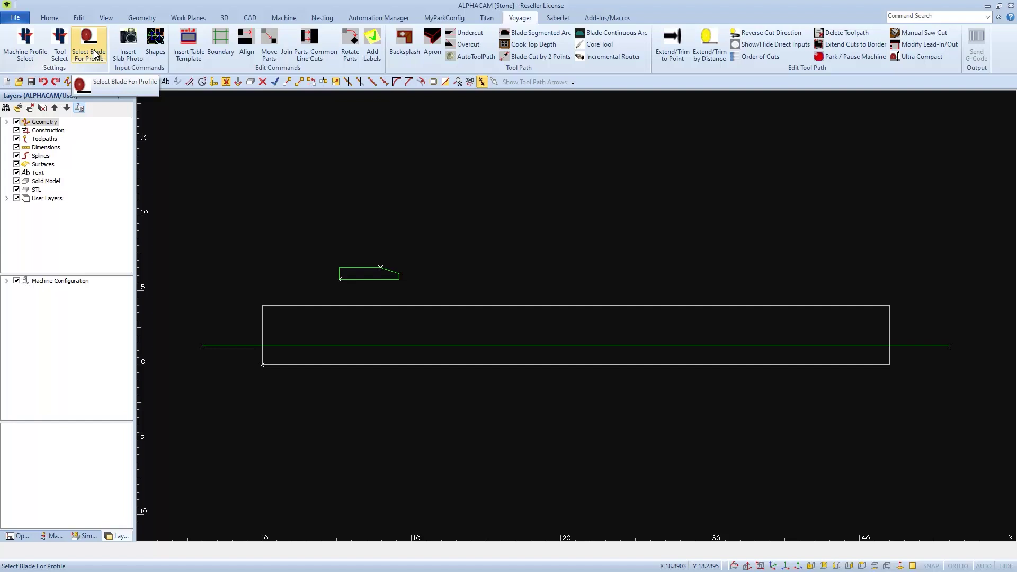
pyautogui.click(59, 51)
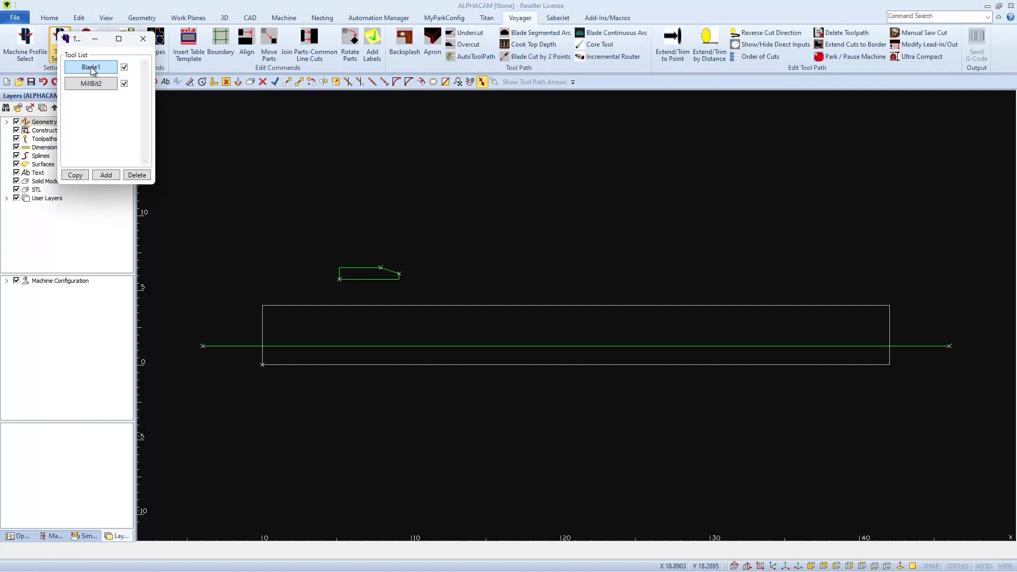
pyautogui.click(143, 40)
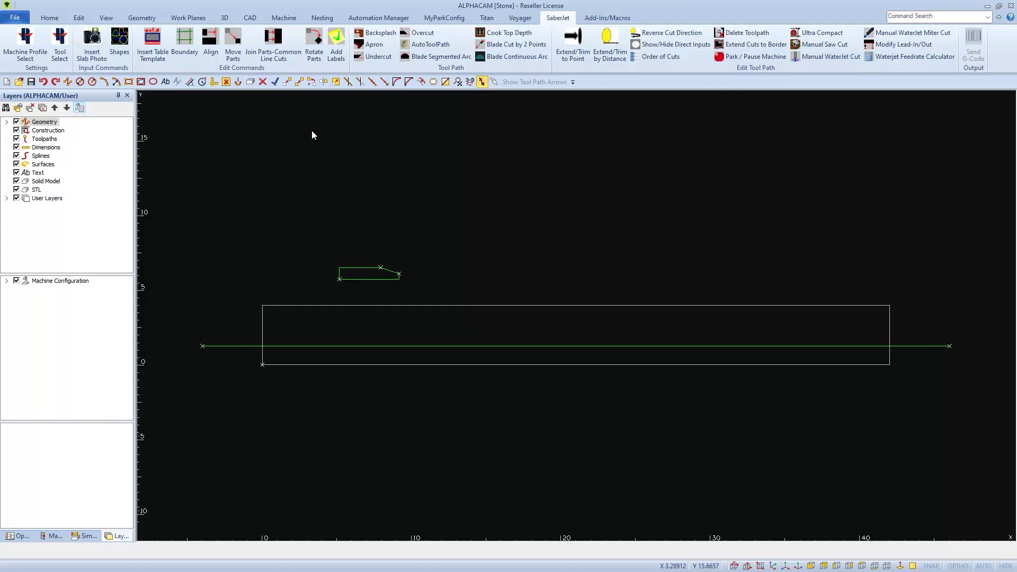
pyautogui.click(61, 41)
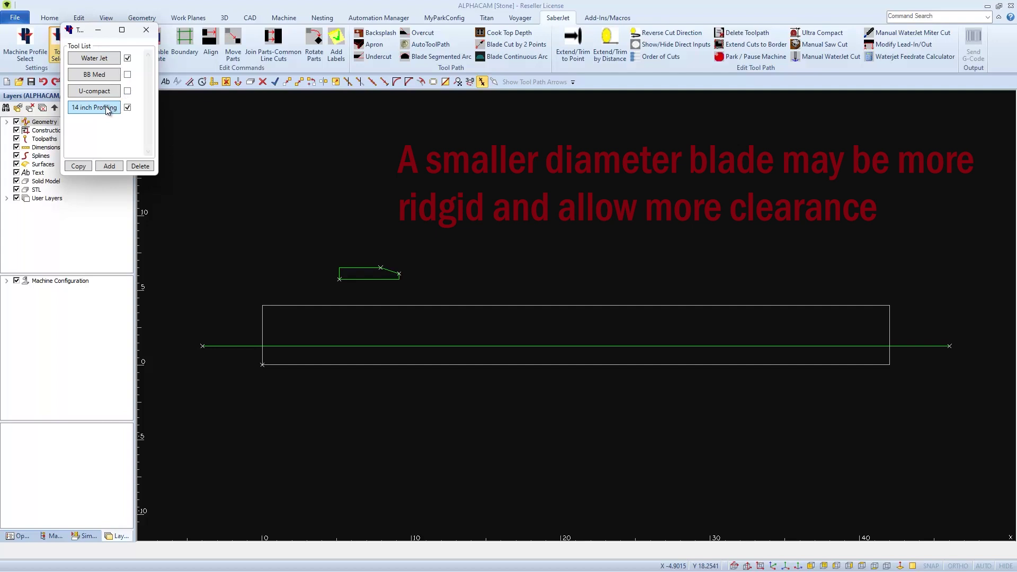
pyautogui.click(94, 108)
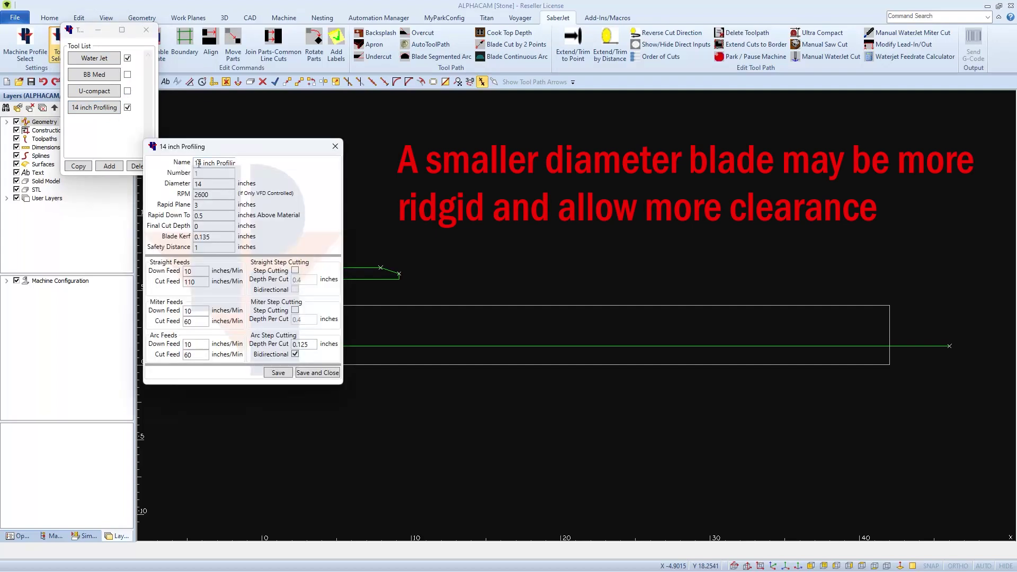
pyautogui.click(335, 146)
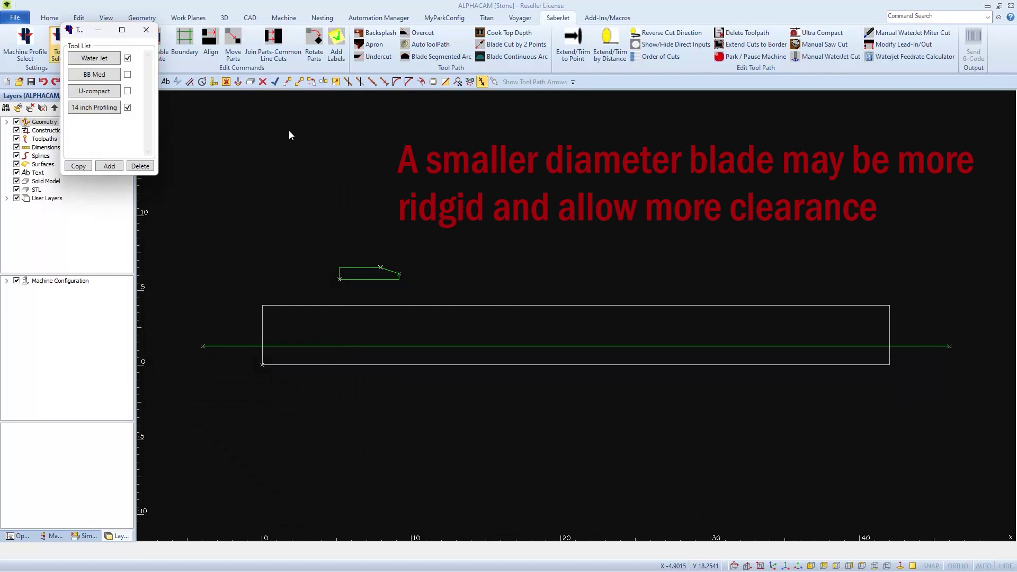
pyautogui.click(146, 30)
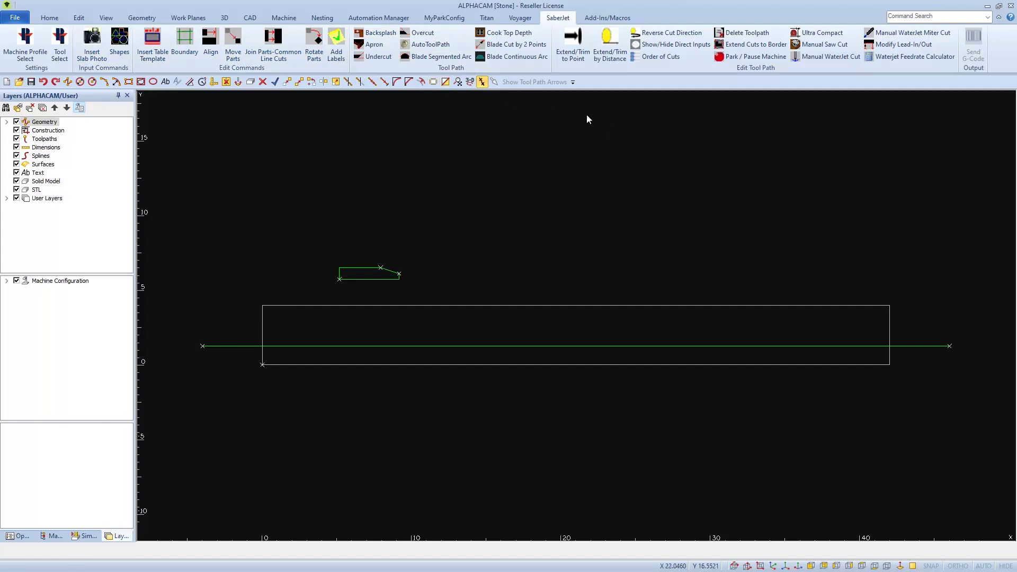
# Make the 14 inch Profiling blade the active tool by placing a temporary two-point blade cut above the blank and undoing it.
pyautogui.click(517, 45)
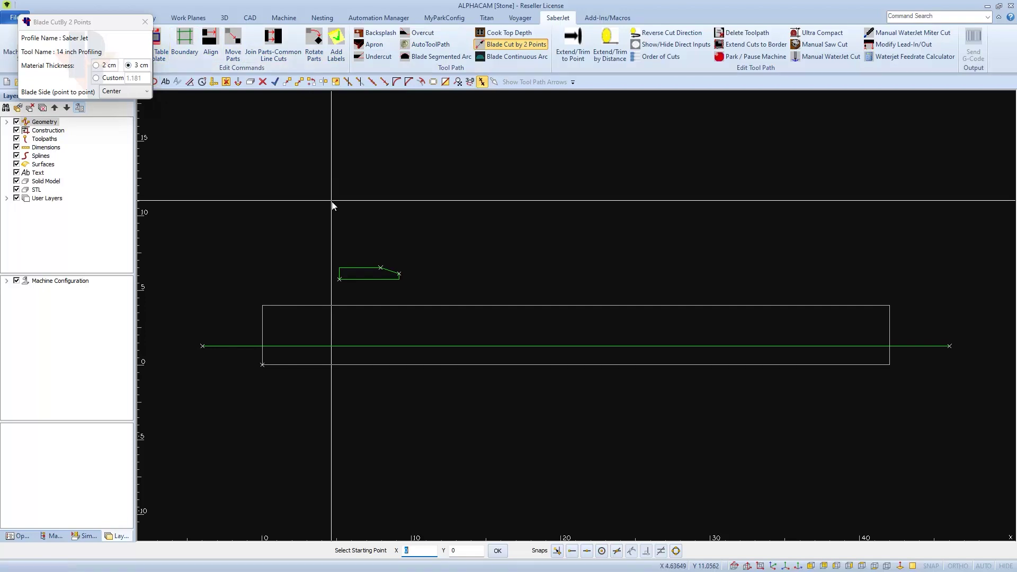
pyautogui.click(256, 200)
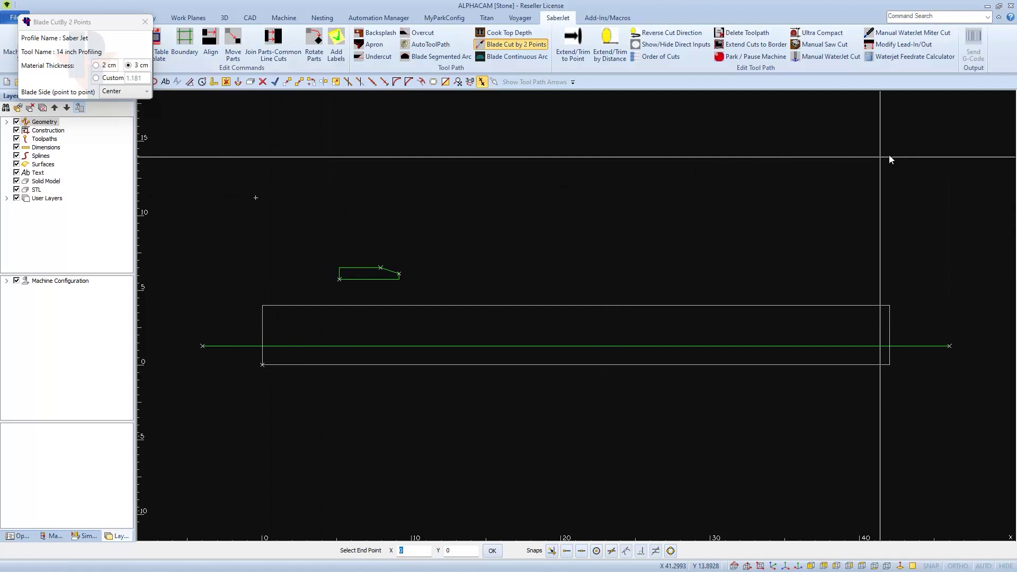
pyautogui.click(910, 154)
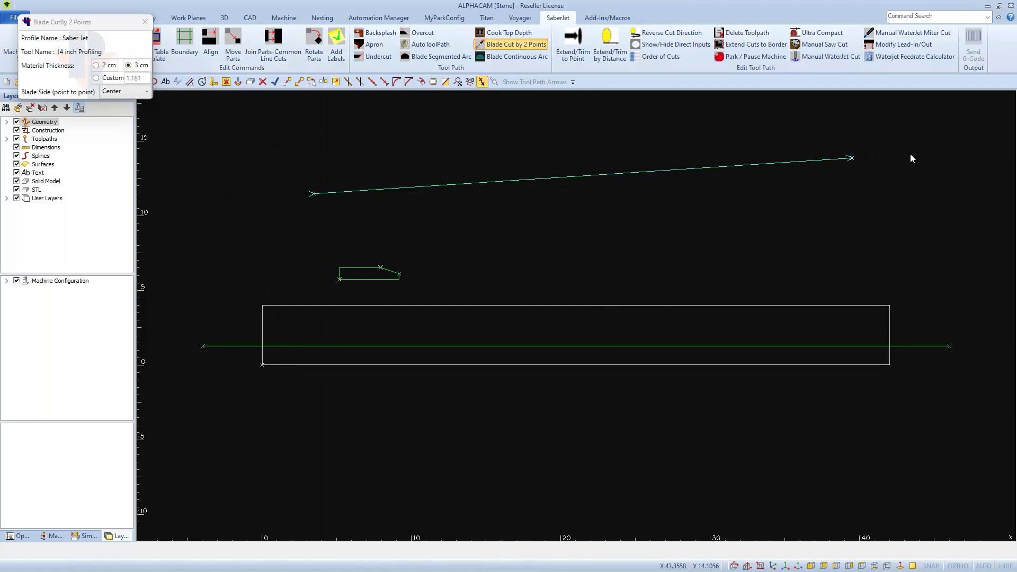
pyautogui.rightClick(589, 235)
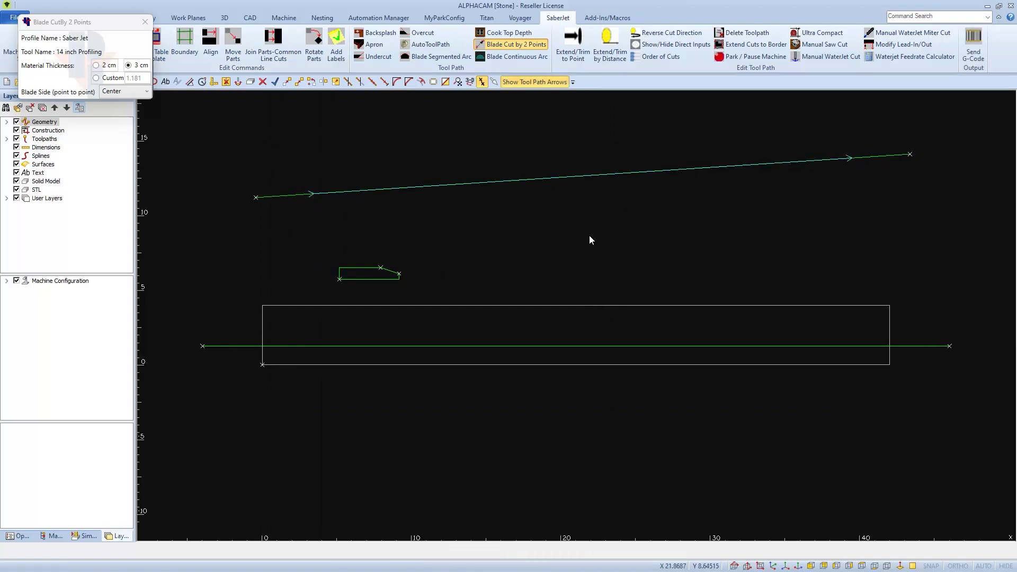
pyautogui.click(18, 535)
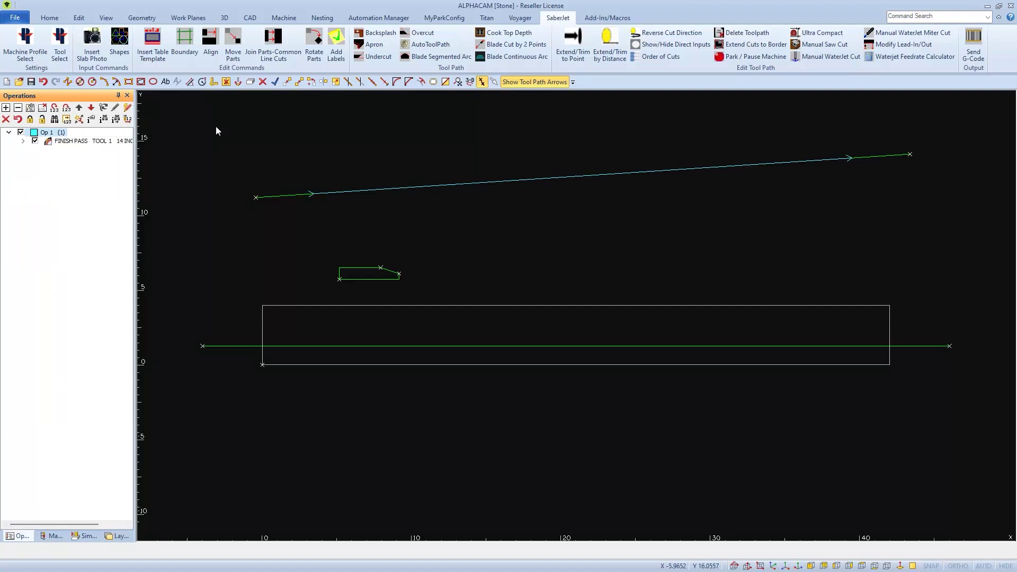
pyautogui.click(43, 82)
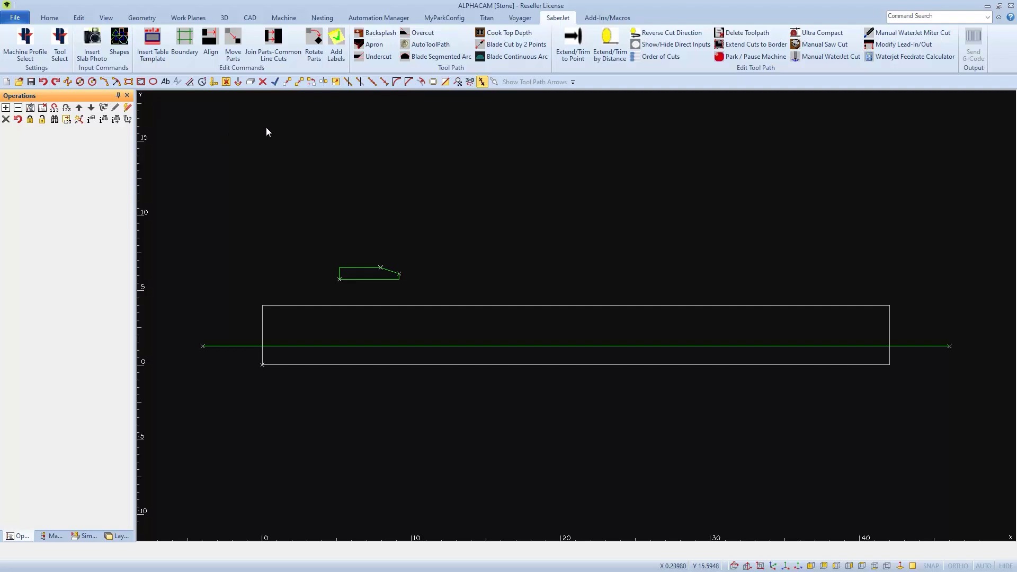
# Start a Cut Shape operation with Profiled sides and check its tool, compensation and XY corner settings.
pyautogui.click(282, 18)
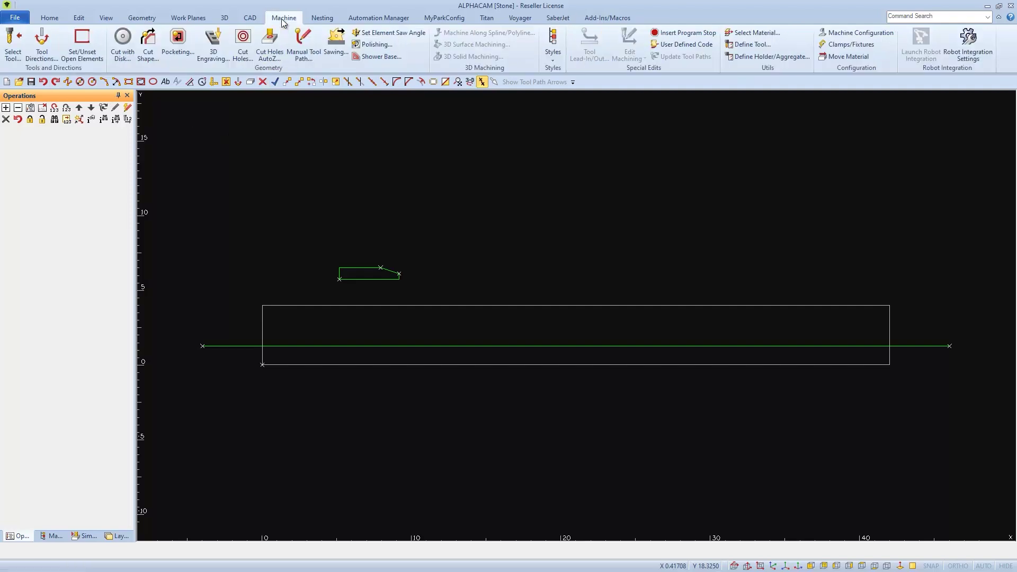
pyautogui.click(149, 48)
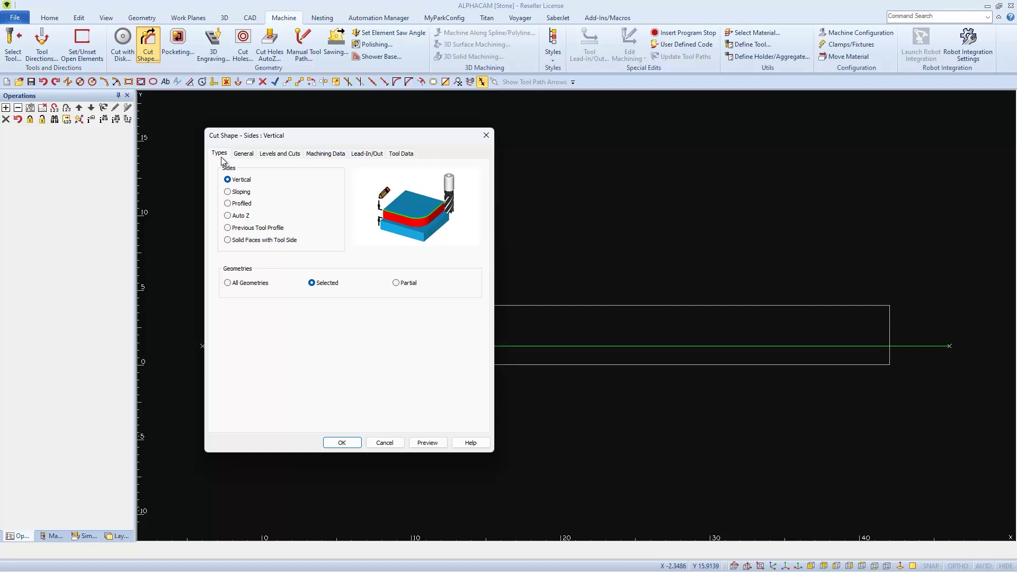
pyautogui.click(227, 203)
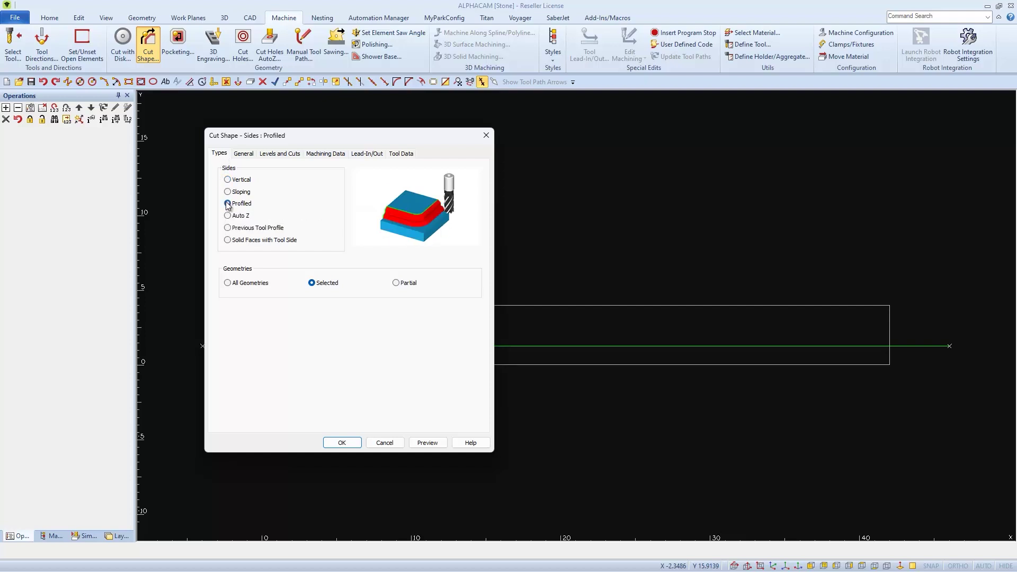
pyautogui.click(244, 153)
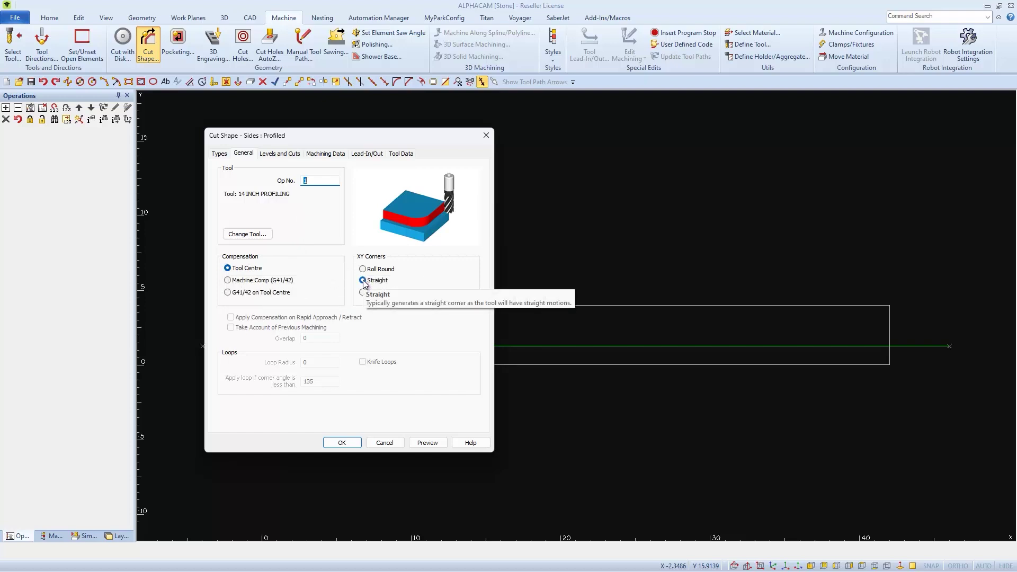
# Set the cut's Z levels to safe rapid level 2, rapid down to 1 and material top 0.787.
pyautogui.click(285, 157)
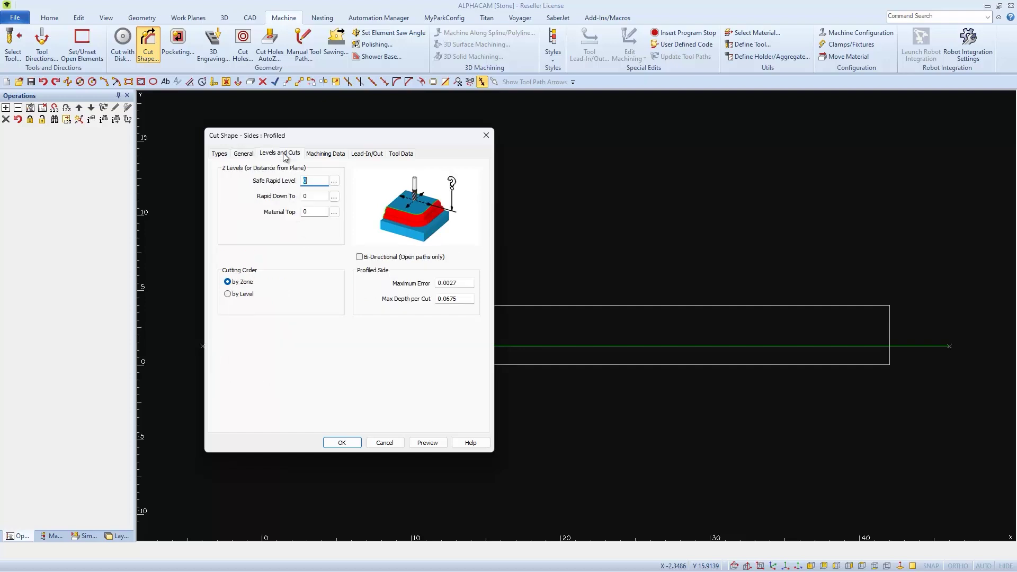
pyautogui.click(309, 181)
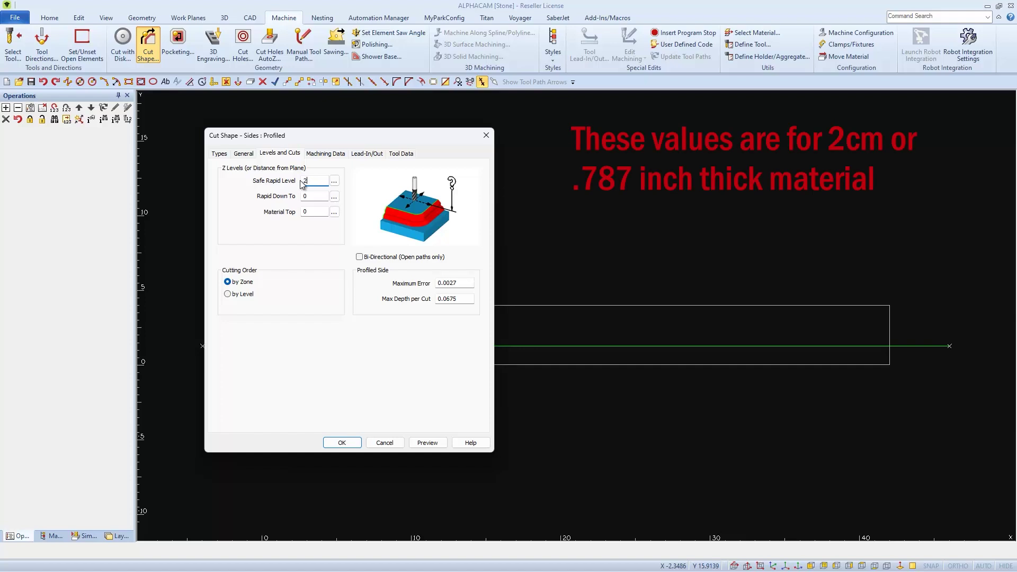
pyautogui.doubleClick(303, 196)
pyautogui.moveTo(316, 196)
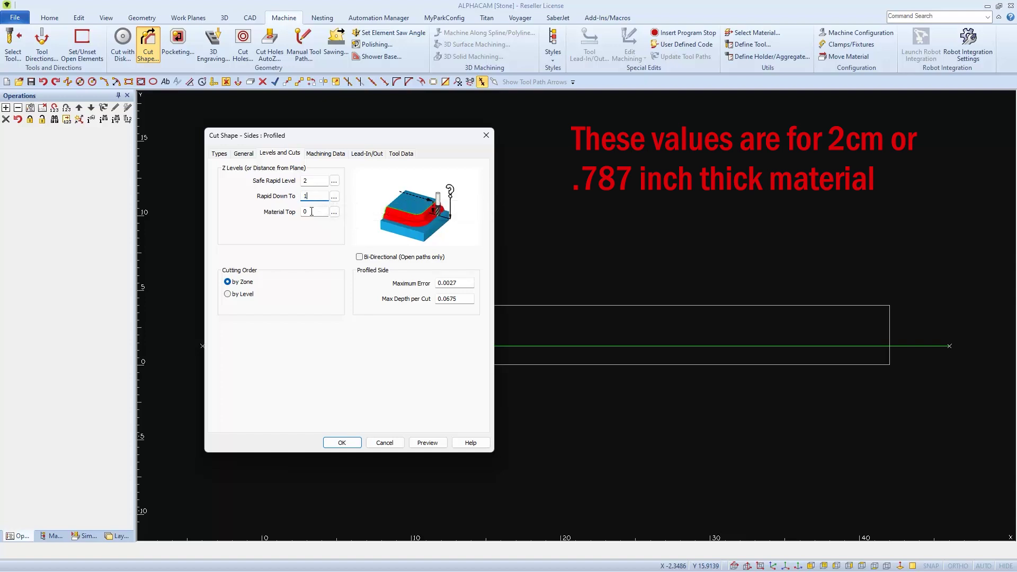
pyautogui.doubleClick(309, 211)
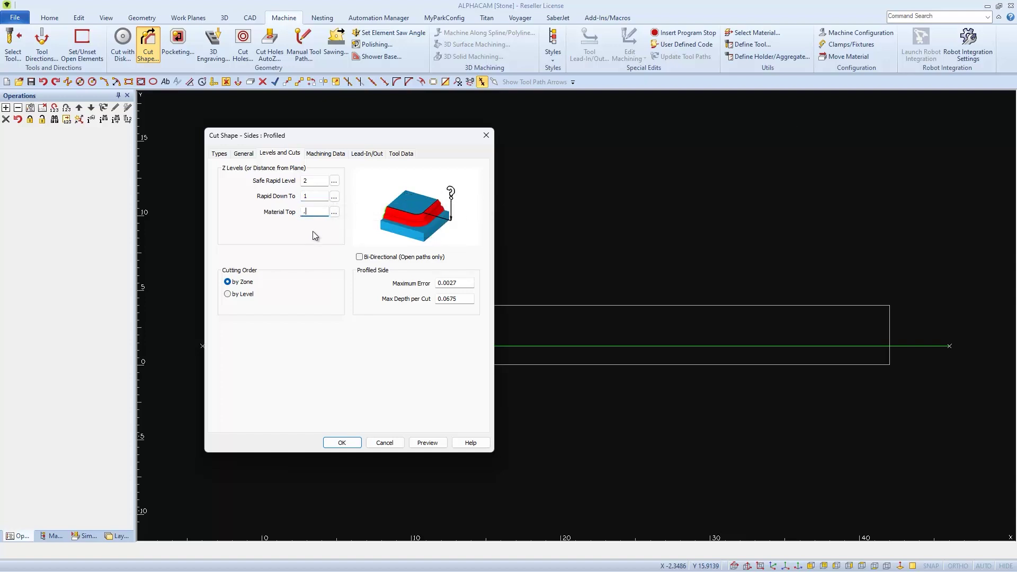
pyautogui.write('.787')
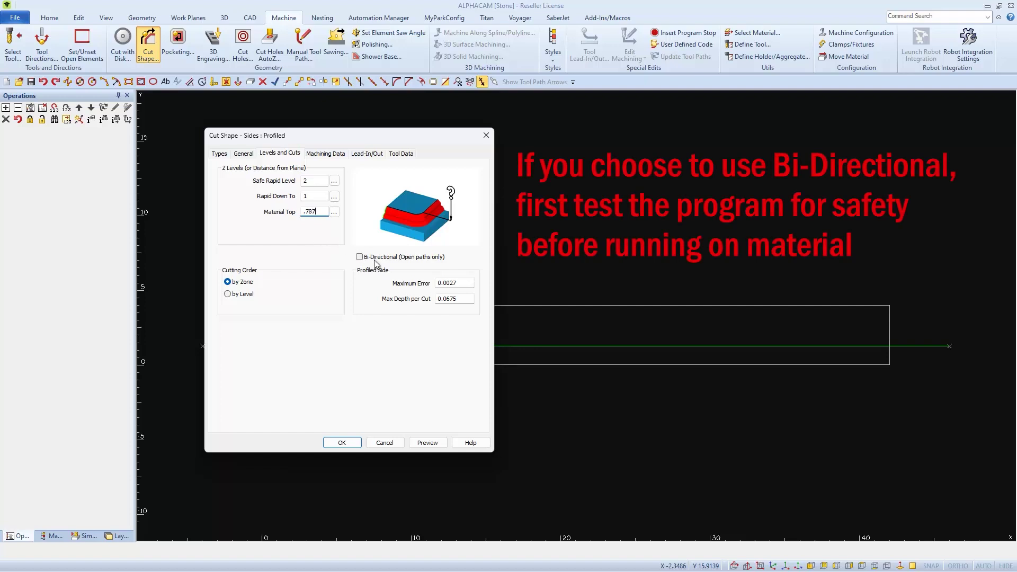
# Set the profiled side's maximum error and maximum depth per cut to 0.15 each.
pyautogui.moveTo(454, 283); pyautogui.dragTo(434, 282)
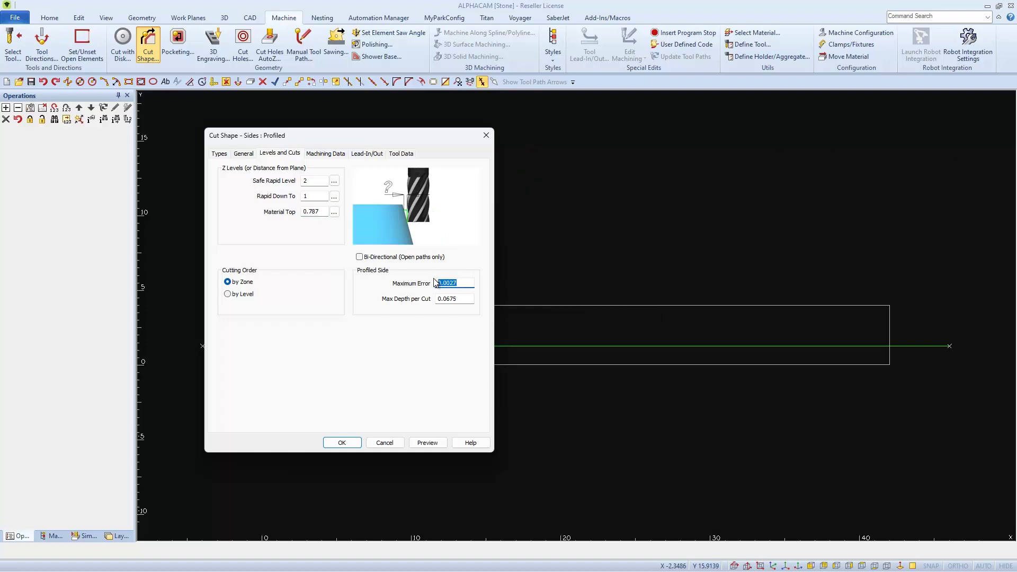
pyautogui.write('.15')
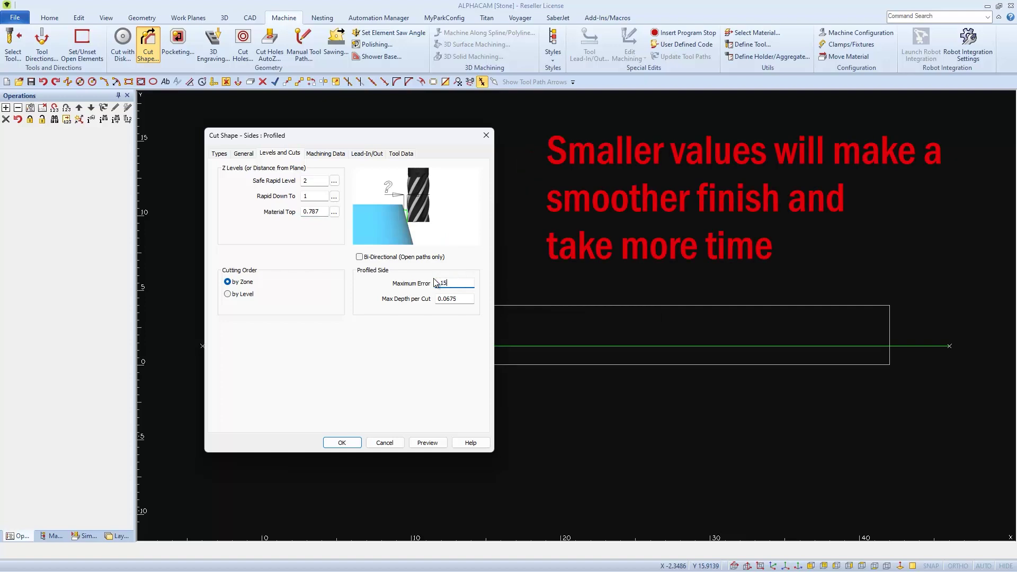
pyautogui.moveTo(459, 298); pyautogui.dragTo(427, 303)
pyautogui.write('.15')
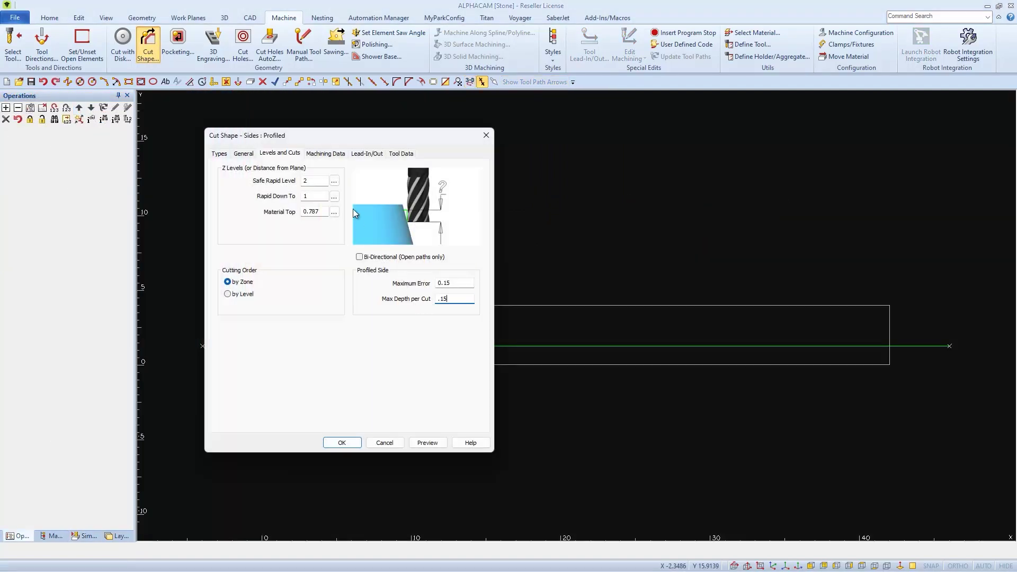
# Check the machining data, lead-in/out and tool data of the profiled cut and accept the Cut Shape settings.
pyautogui.click(329, 155)
pyautogui.click(362, 156)
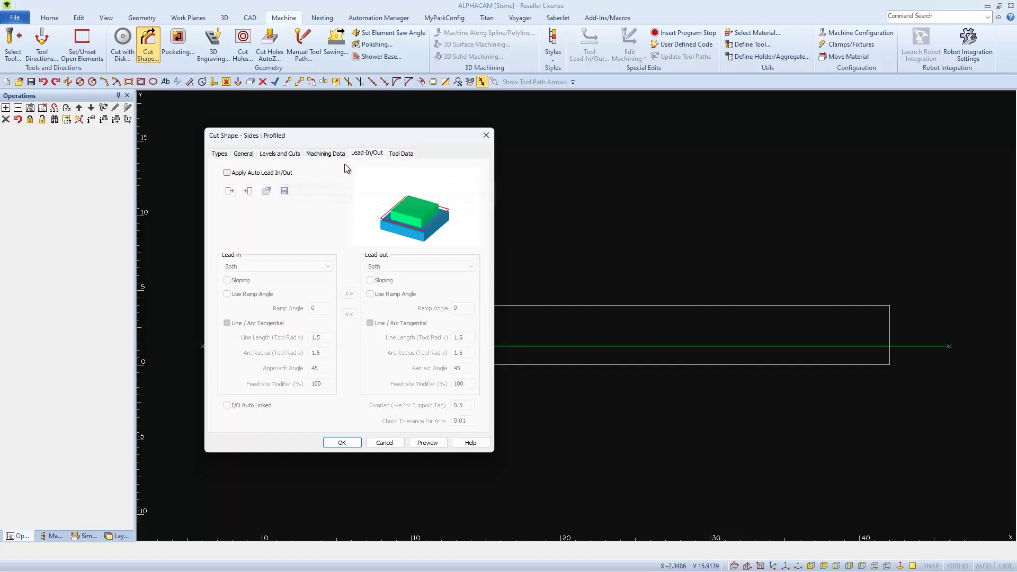
pyautogui.click(401, 154)
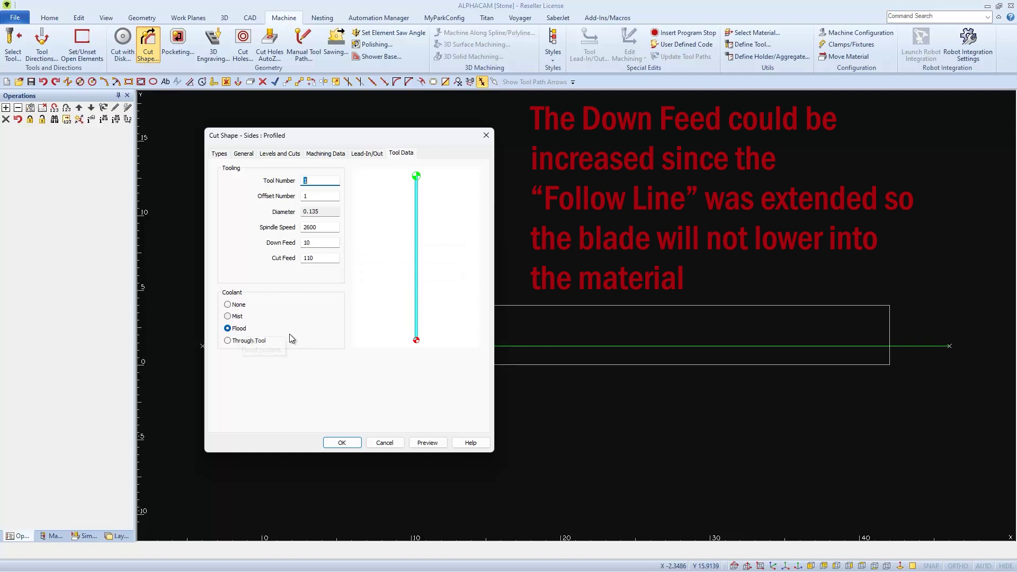
pyautogui.click(338, 442)
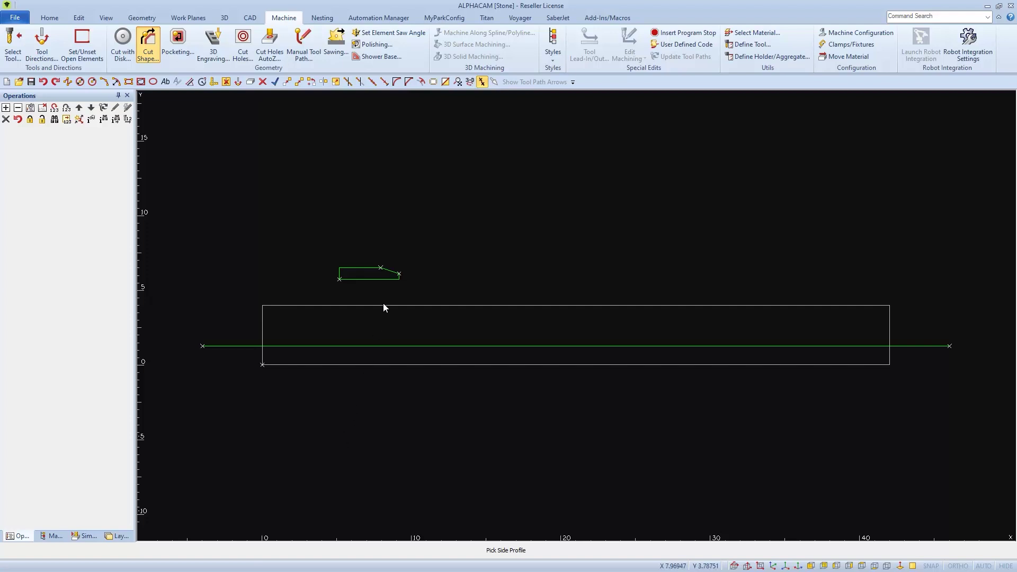
# Pick the sloped bevel line as the side profile and set its upper endpoint as the profile reference point.
pyautogui.click(389, 274)
pyautogui.scroll(5, 388, 274)
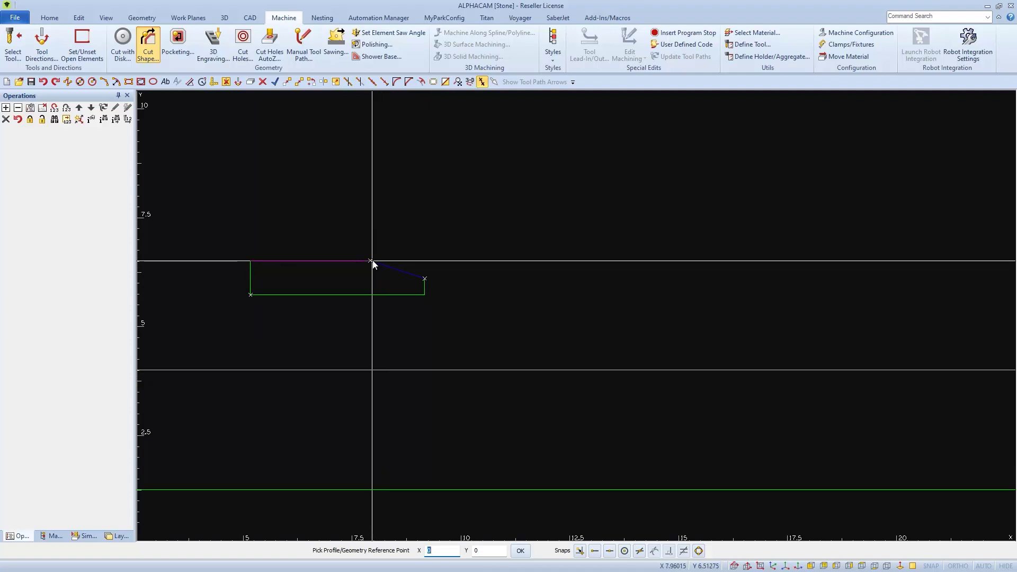
pyautogui.press('e')
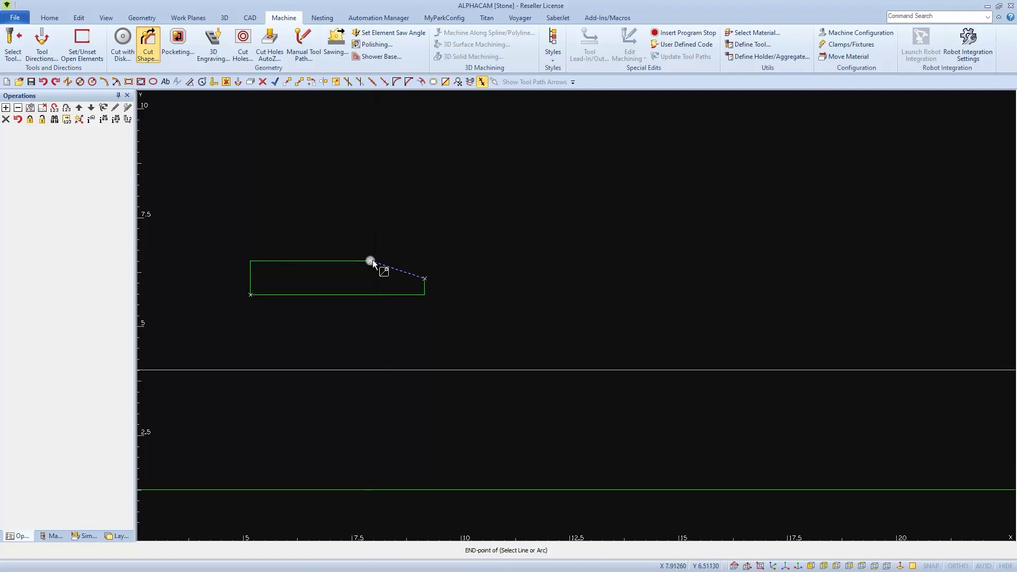
pyautogui.click(372, 262)
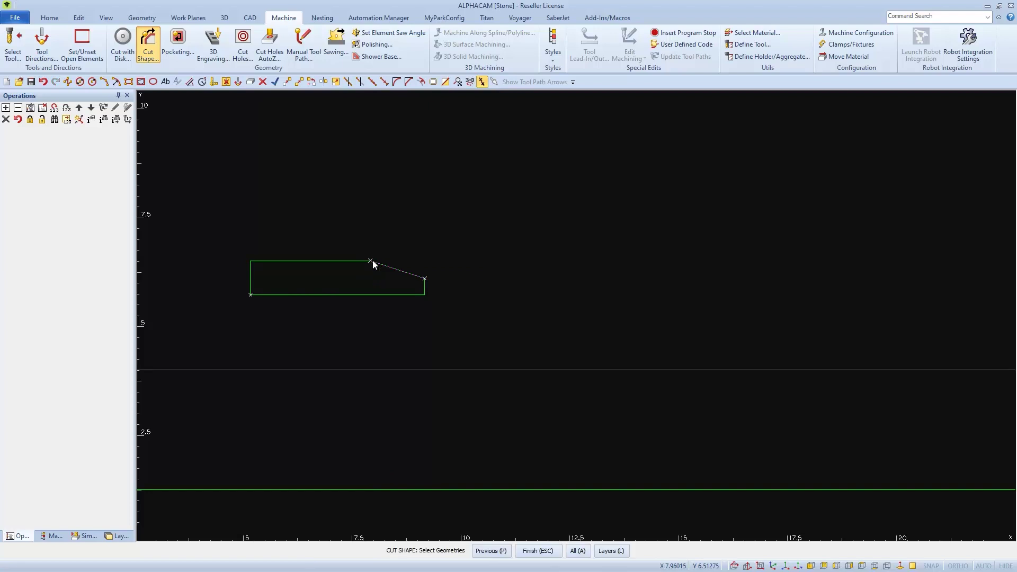
# Select the long follow line through the stone blank as the cut geometry and generate the profiled Cut Shape toolpath.
pyautogui.scroll(-3, 373, 260)
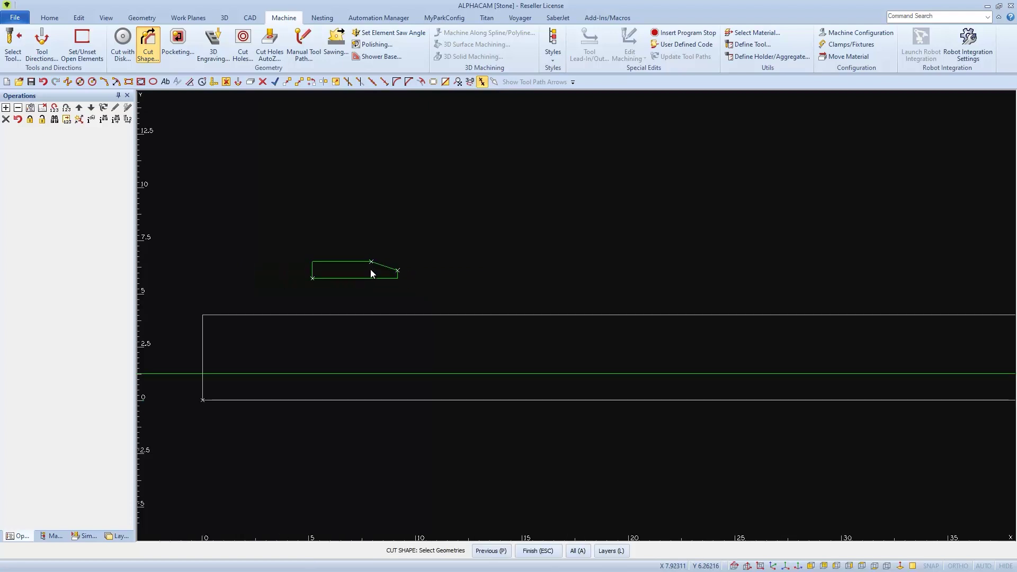
pyautogui.scroll(-2, 355, 397)
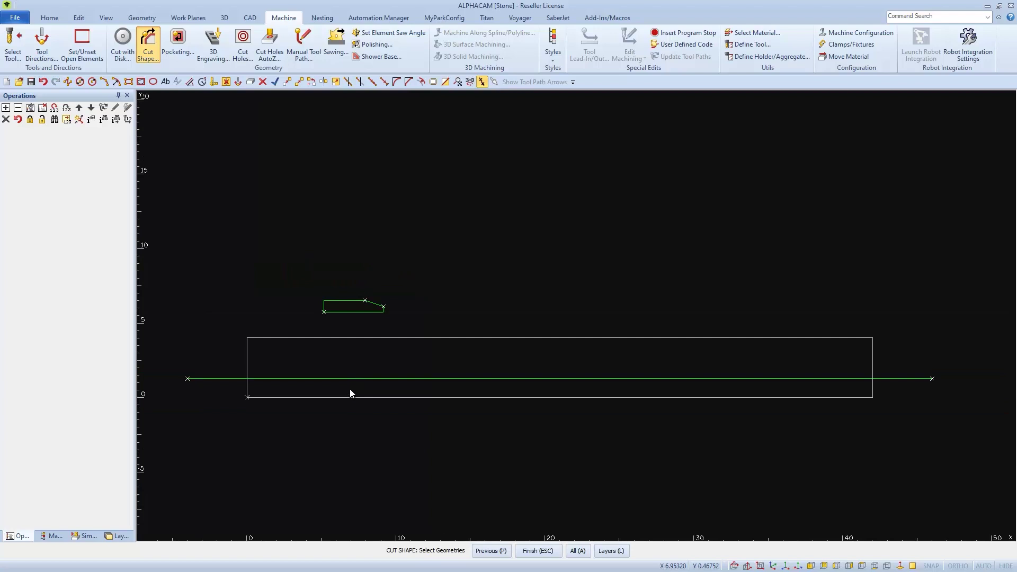
pyautogui.click(348, 379)
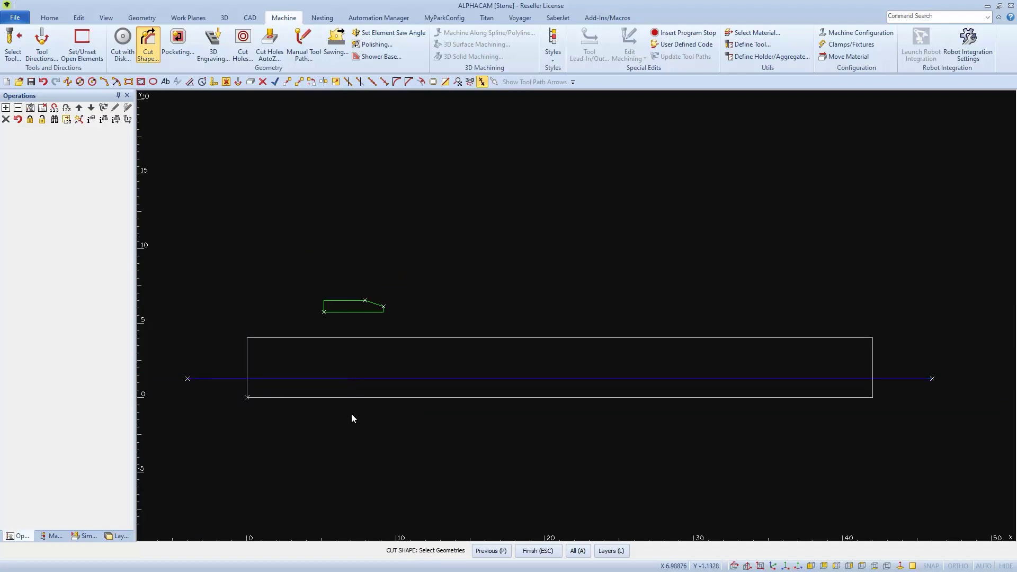
pyautogui.press('Escape')
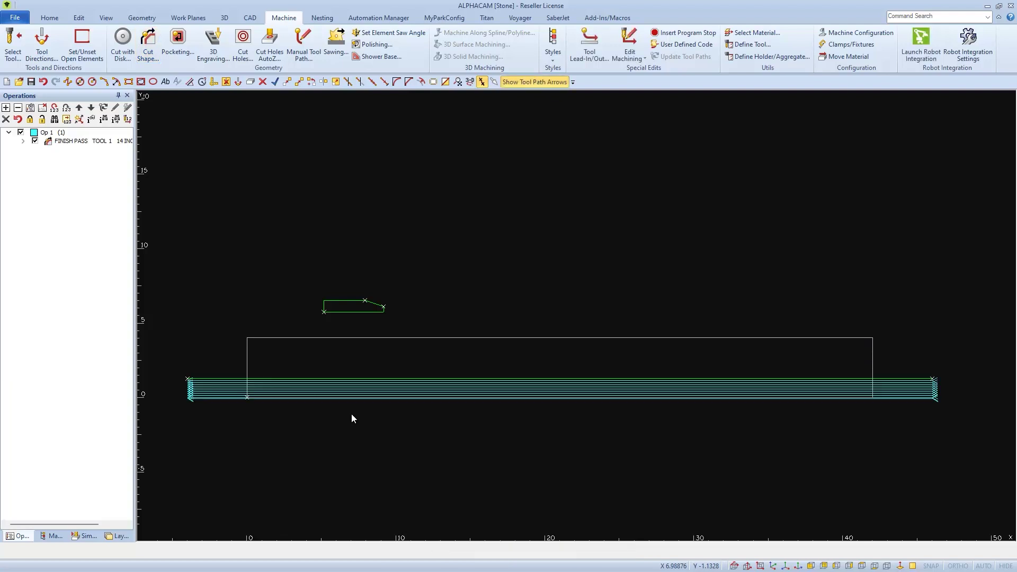
# Examine the profiled toolpath in 3D and run its solid simulation at a faster speed.
pyautogui.hotkey('ctrl', 'r')
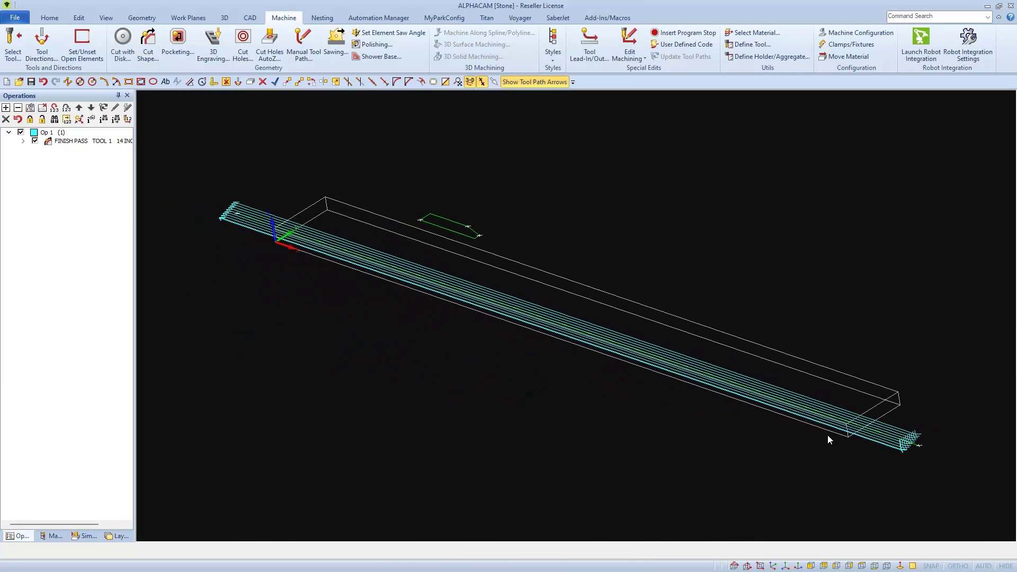
pyautogui.scroll(5, 563, 322)
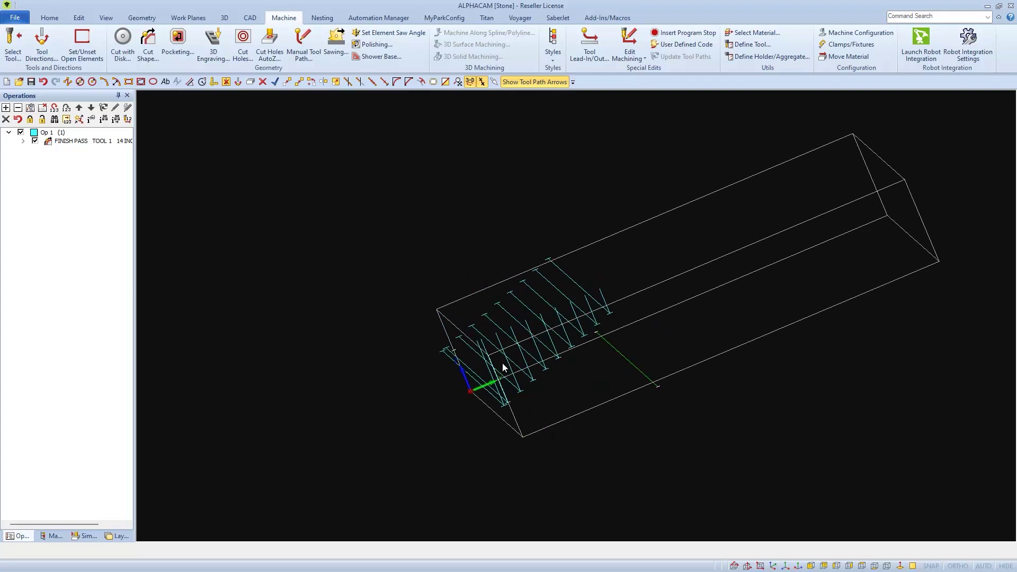
pyautogui.hotkey('ctrl', 'r')
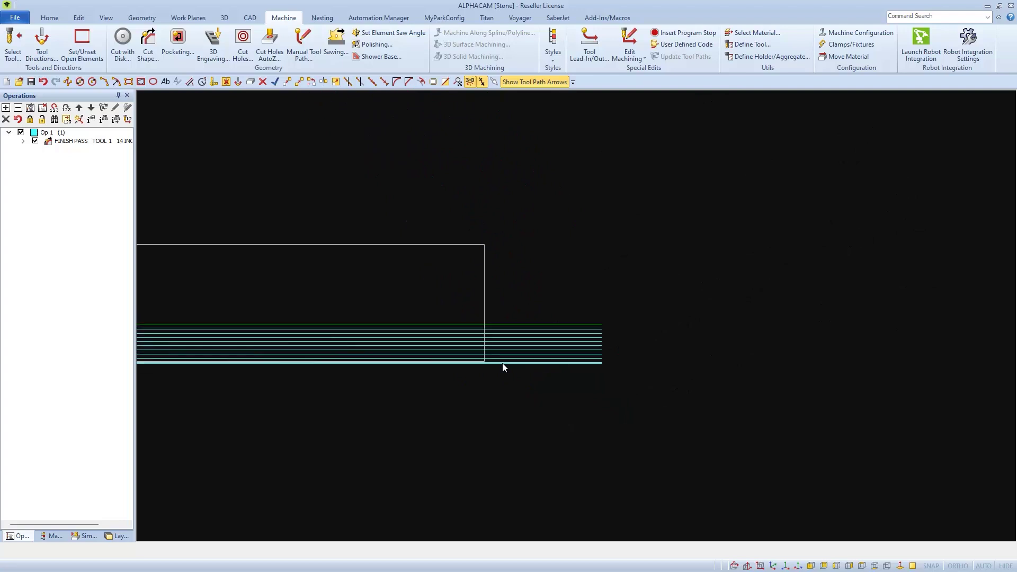
pyautogui.hotkey('ctrl', 'r')
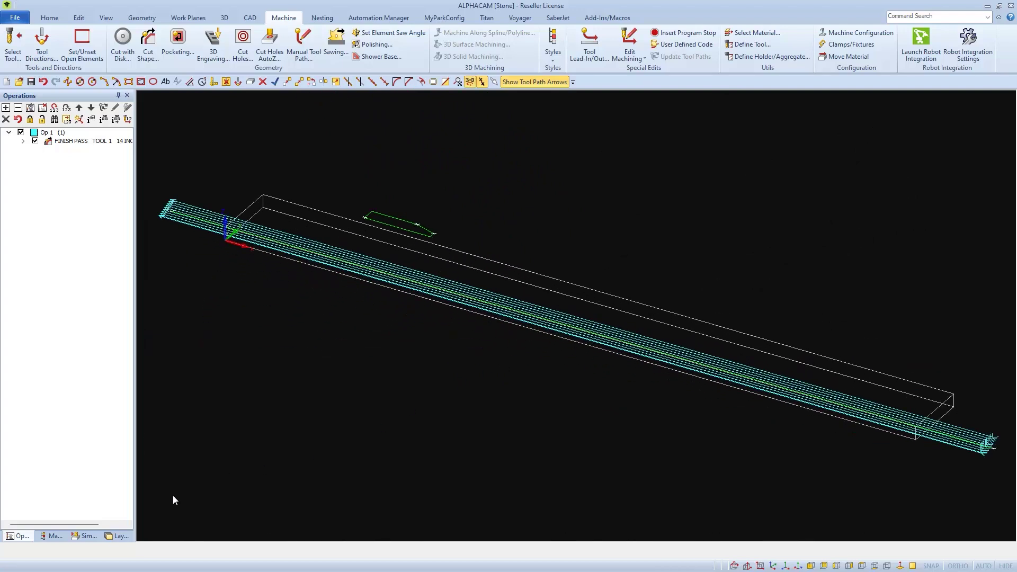
pyautogui.click(85, 535)
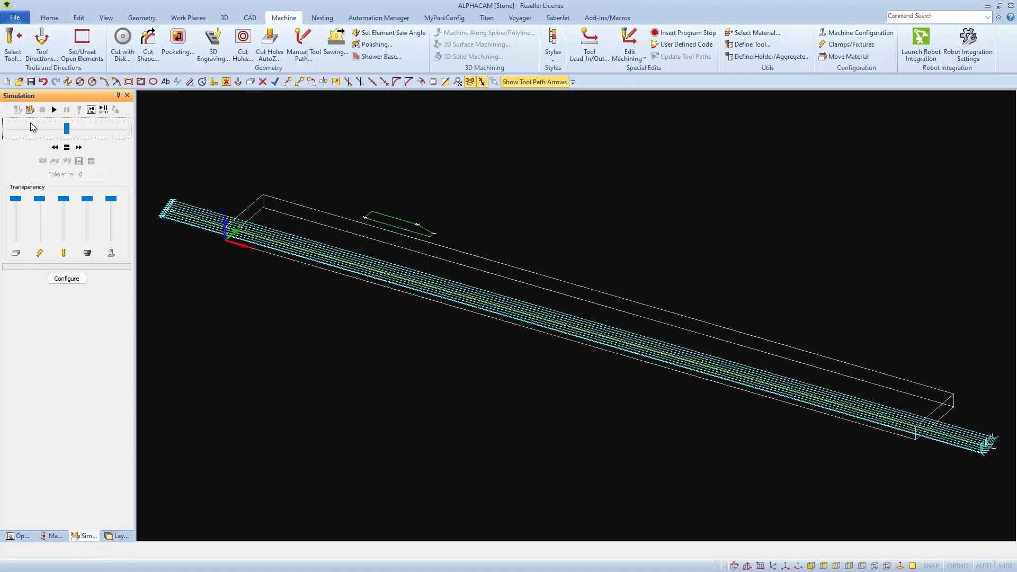
pyautogui.click(30, 109)
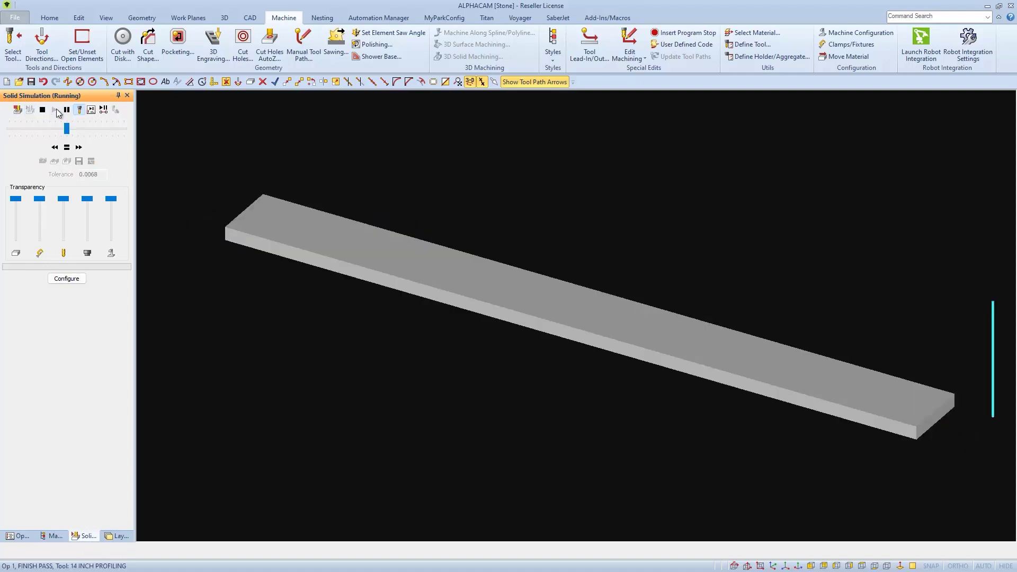
pyautogui.moveTo(66, 129); pyautogui.dragTo(83, 129)
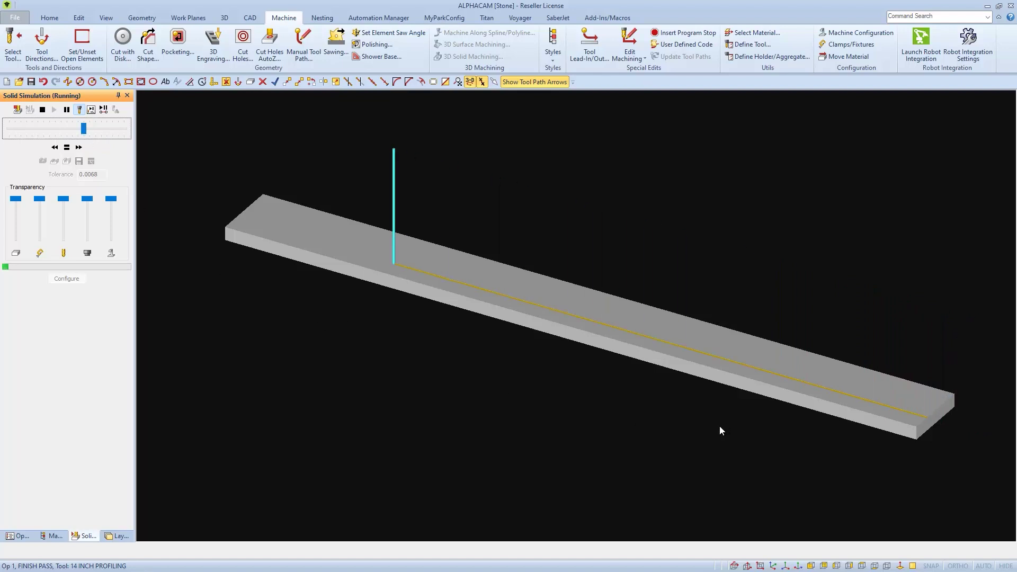
# Speed up the simulation further to inspect the finished bevel at the blank's end, and exit the solid simulation.
pyautogui.moveTo(833, 468)
pyautogui.mouseDown(button='middle')
pyautogui.moveTo(783, 461)
pyautogui.moveTo(613, 488)
pyautogui.moveTo(456, 435)
pyautogui.moveTo(361, 440)
pyautogui.moveTo(837, 468)
pyautogui.mouseUp(button='middle')
pyautogui.scroll(3, 640, 433)
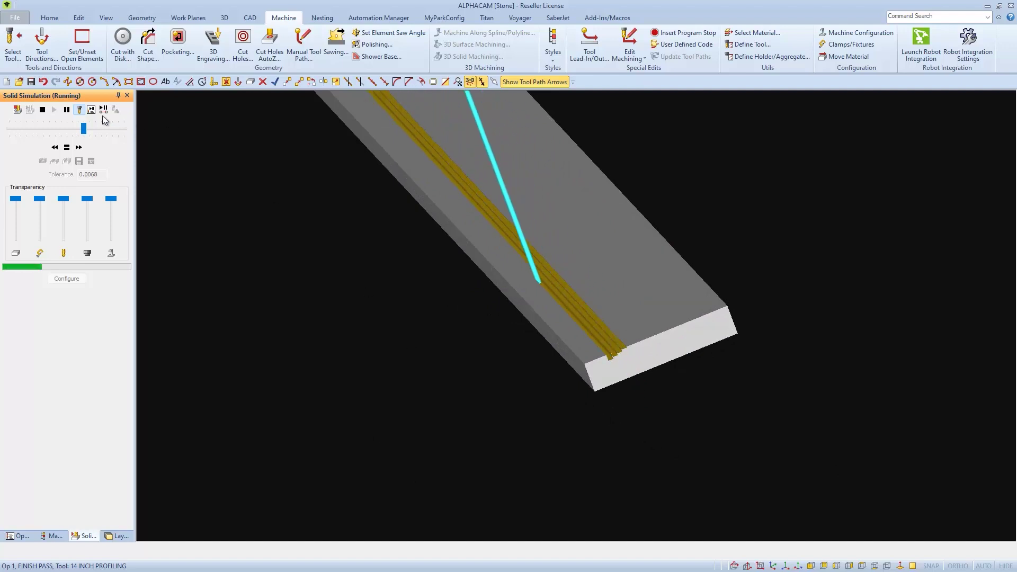
pyautogui.click(109, 128)
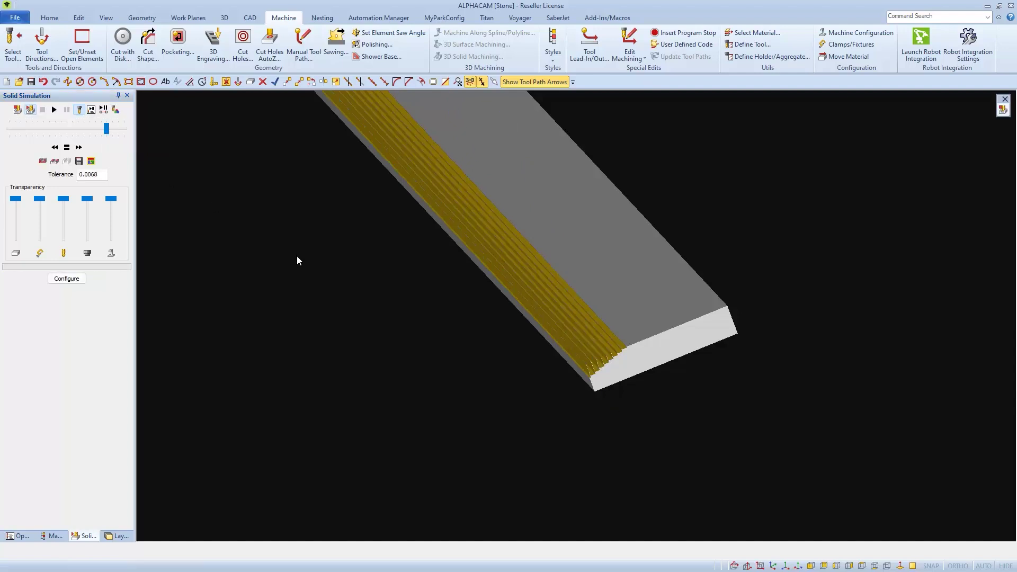
pyautogui.moveTo(583, 397); pyautogui.dragTo(480, 345, button='middle')
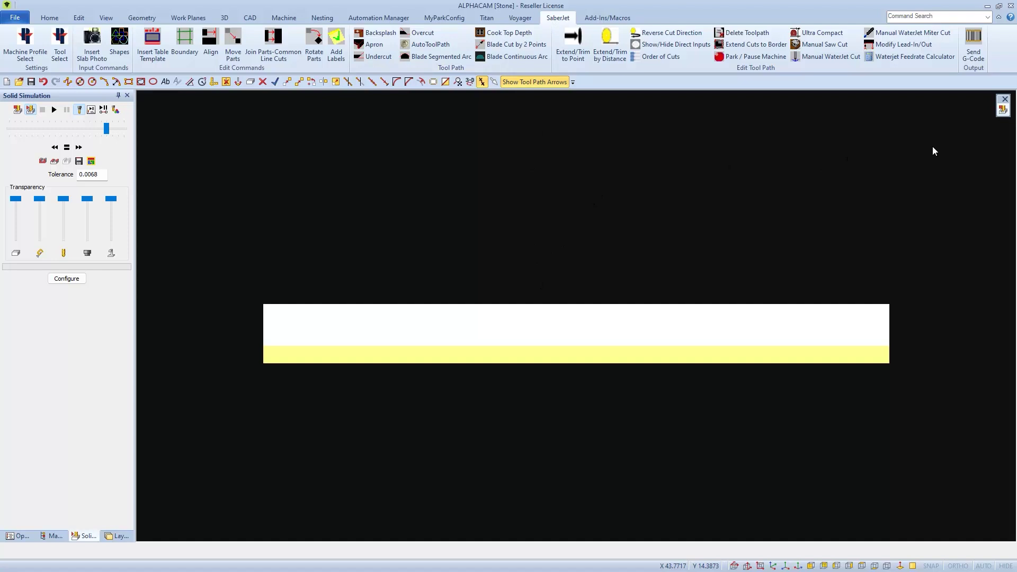
pyautogui.click(1003, 110)
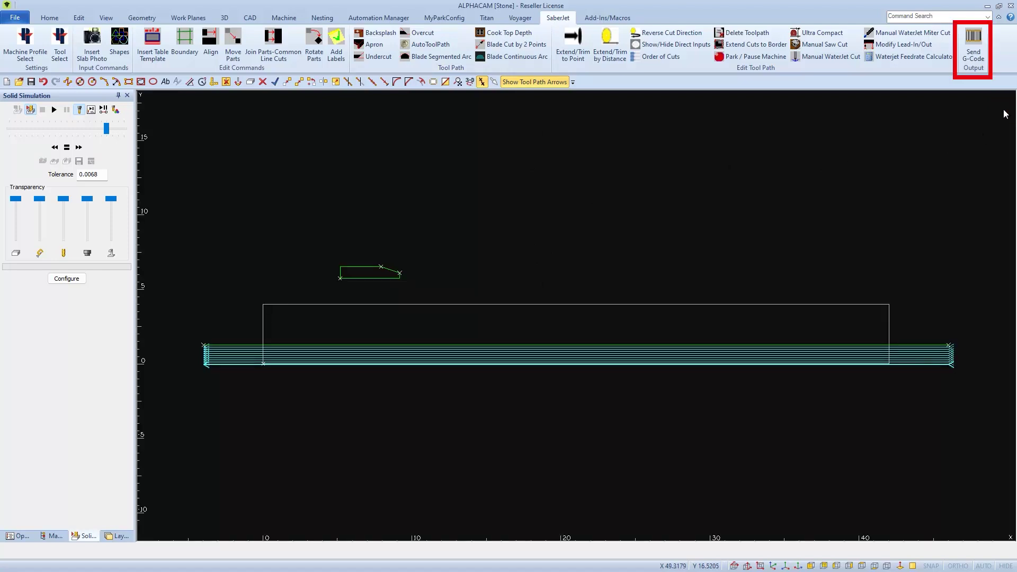